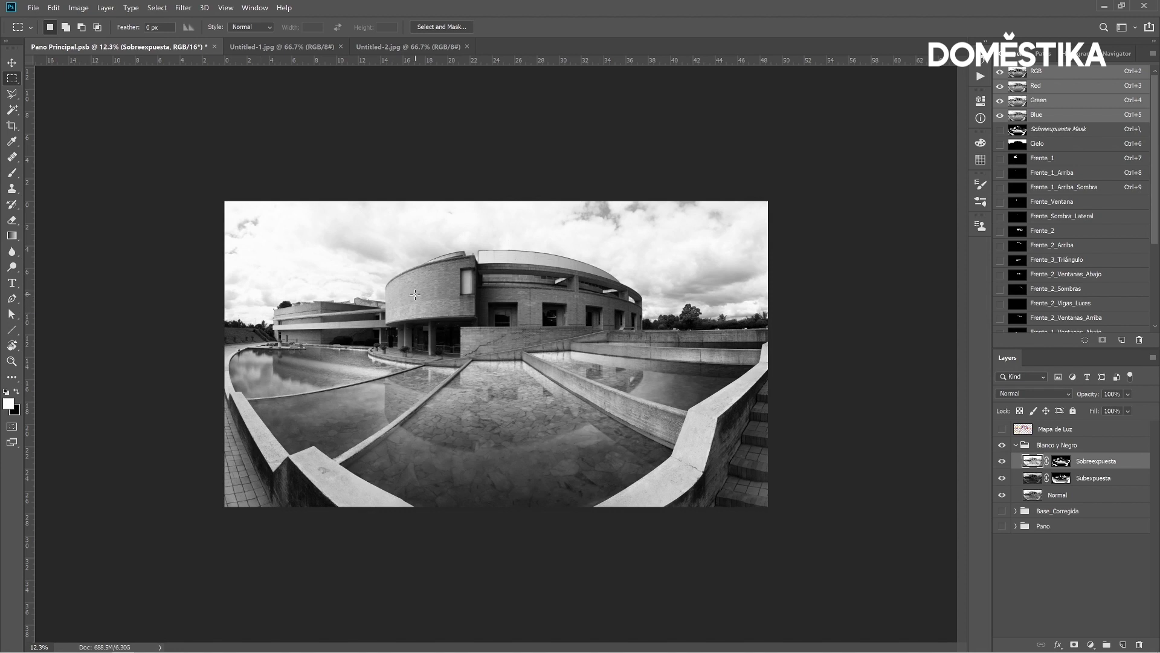
Zoom the panorama briefly, then bring up the Untitled-1.jpg Colosseum before-and-after document.
scroll(415, 294, up, 1)
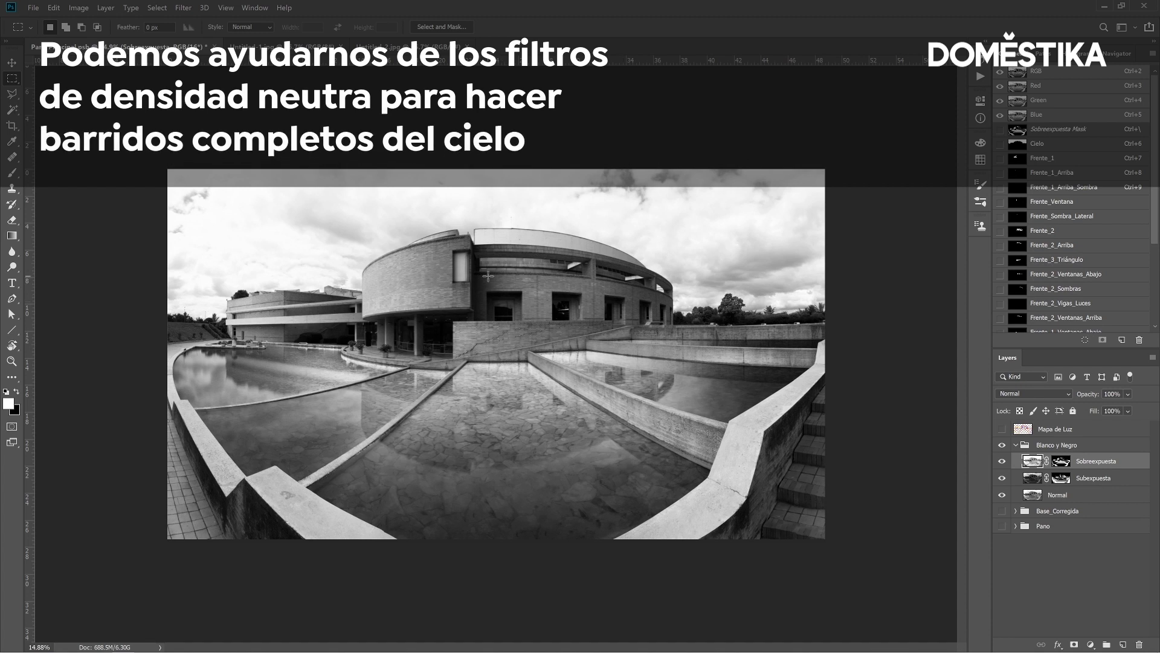
scroll(488, 276, down, 1)
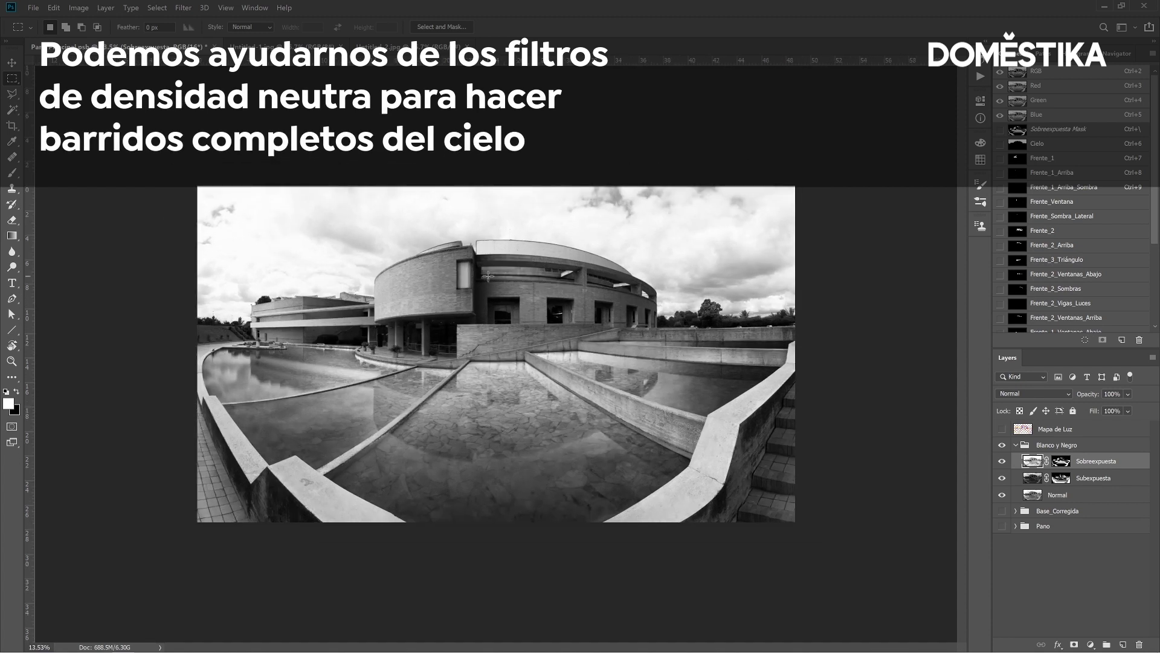
key(ctrl+Tab)
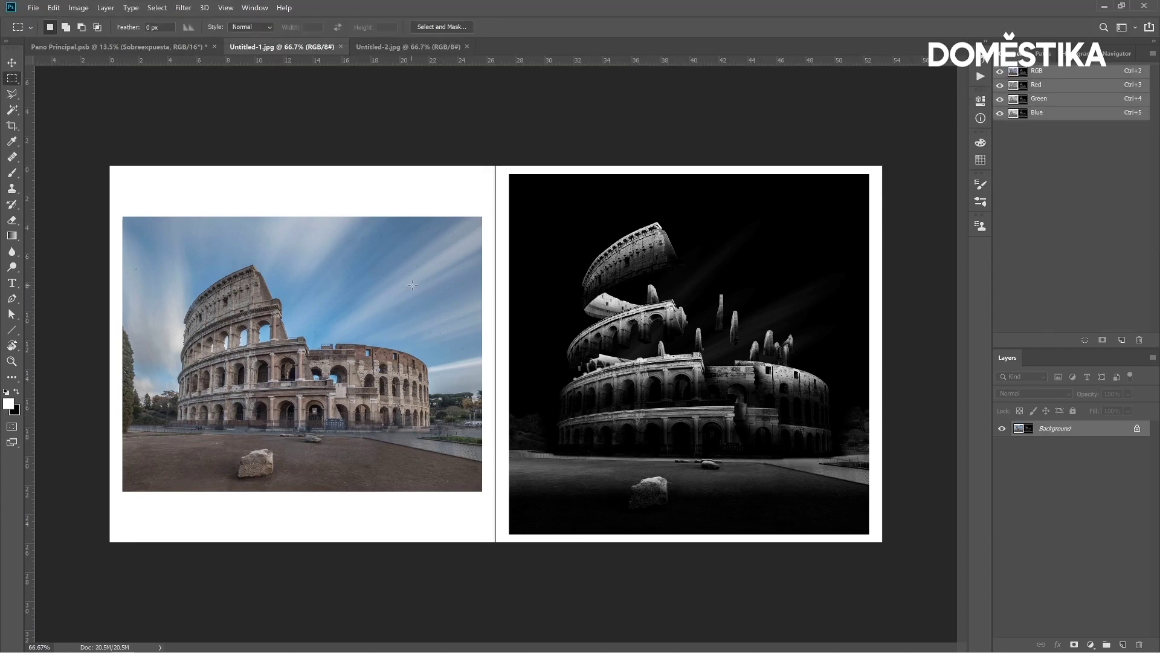
Pan across the Colosseum comparison to view its dark black-and-white version.
scroll(265, 354, up, 3)
scroll(241, 381, up, 3)
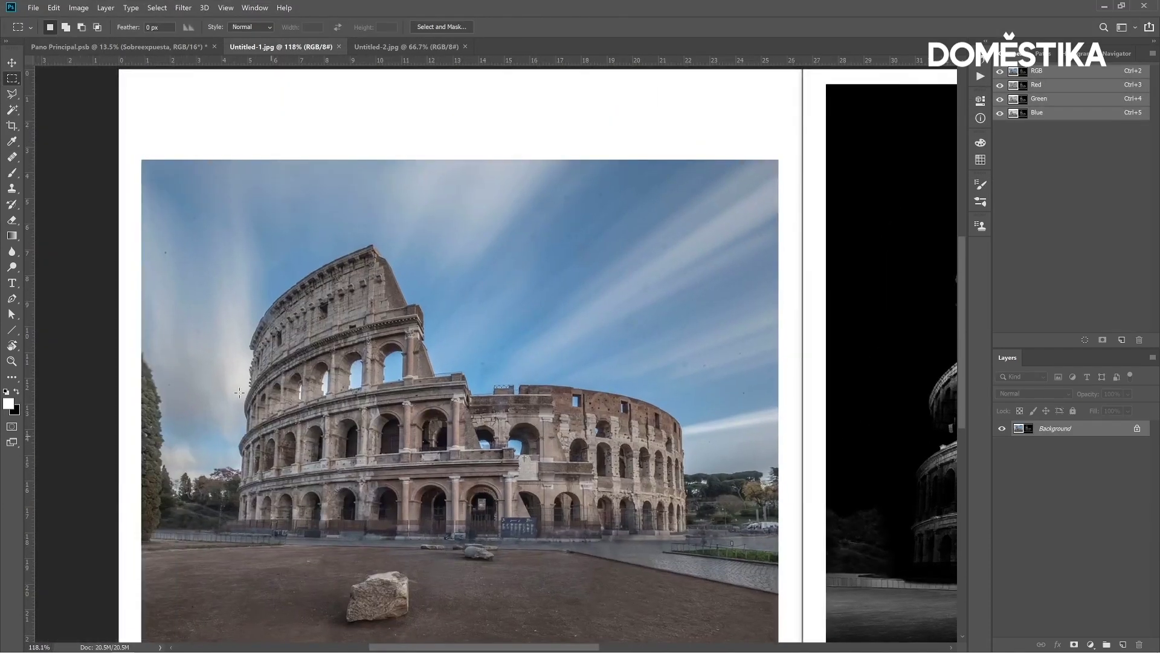
scroll(574, 301, down, 1)
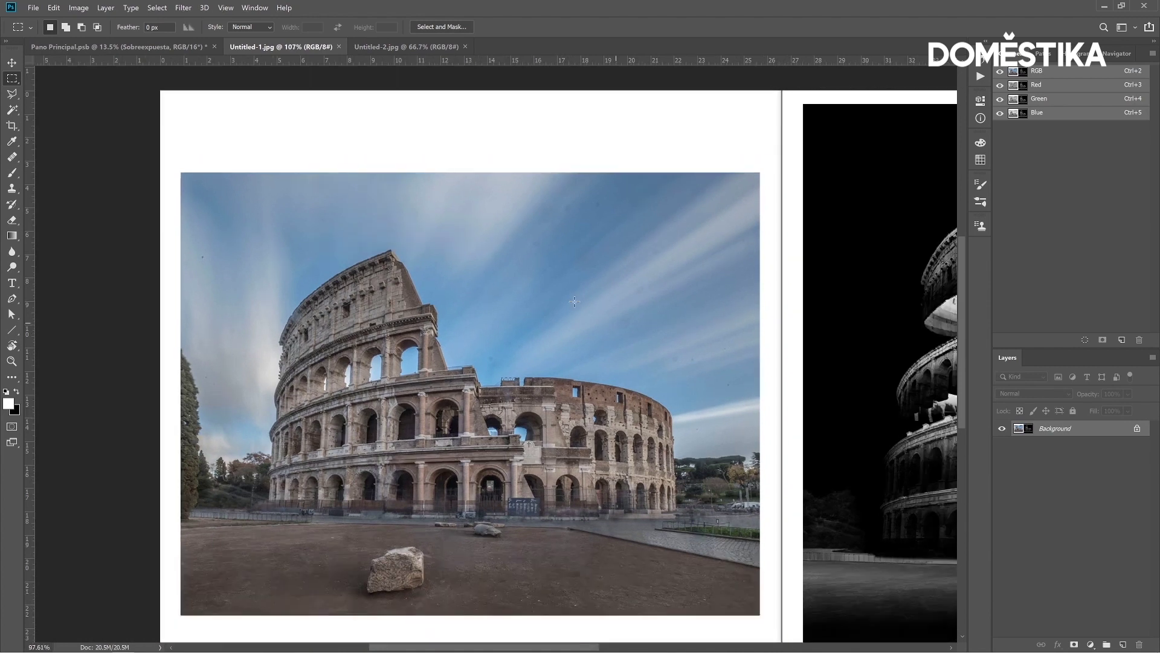
scroll(574, 301, down, 2)
drag(756, 321, 169, 324)
scroll(264, 333, up, 1)
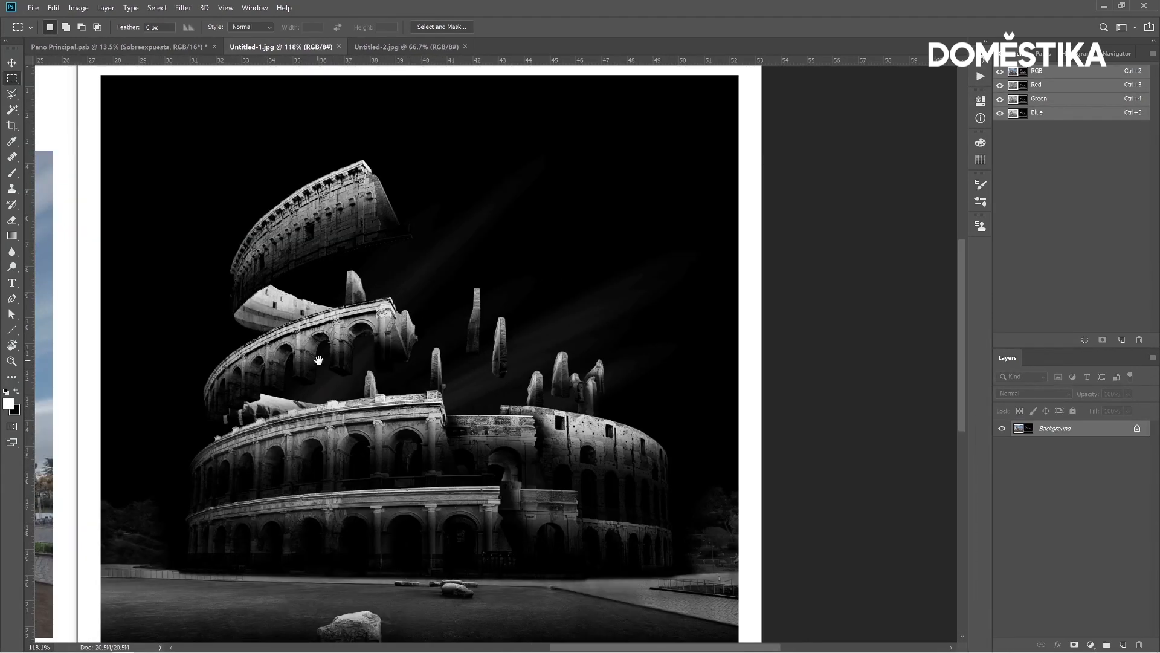
scroll(264, 333, down, 2)
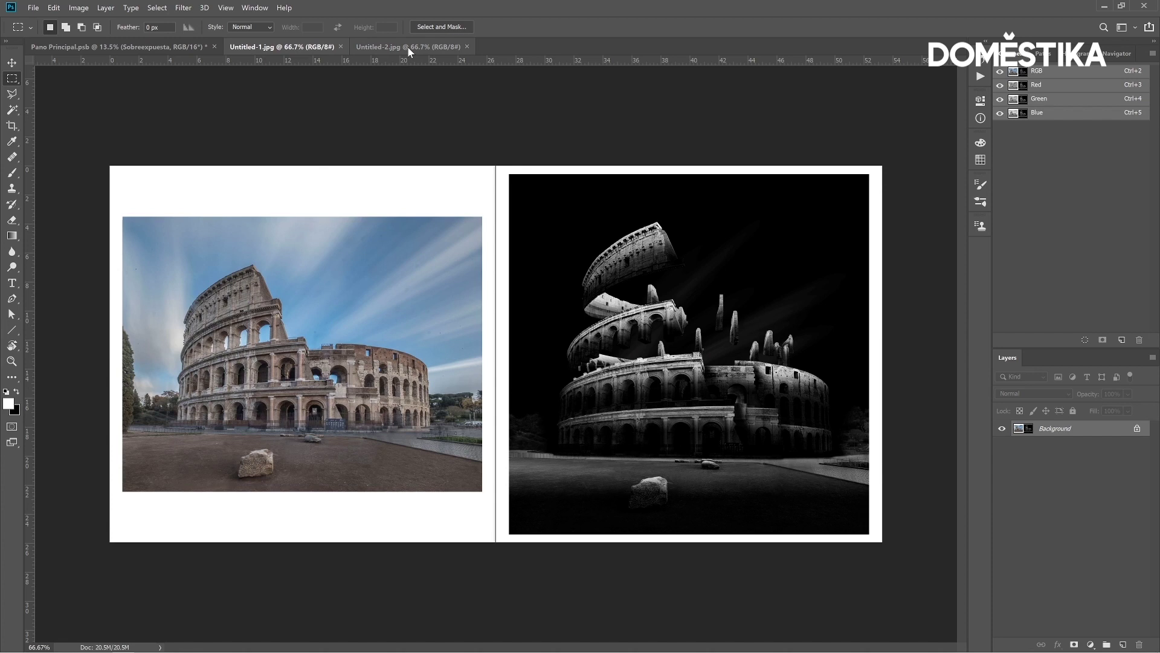
Look over the Cuba example in Untitled-2.jpg, then close the examples to return to Pano Principal.psb.
click(409, 49)
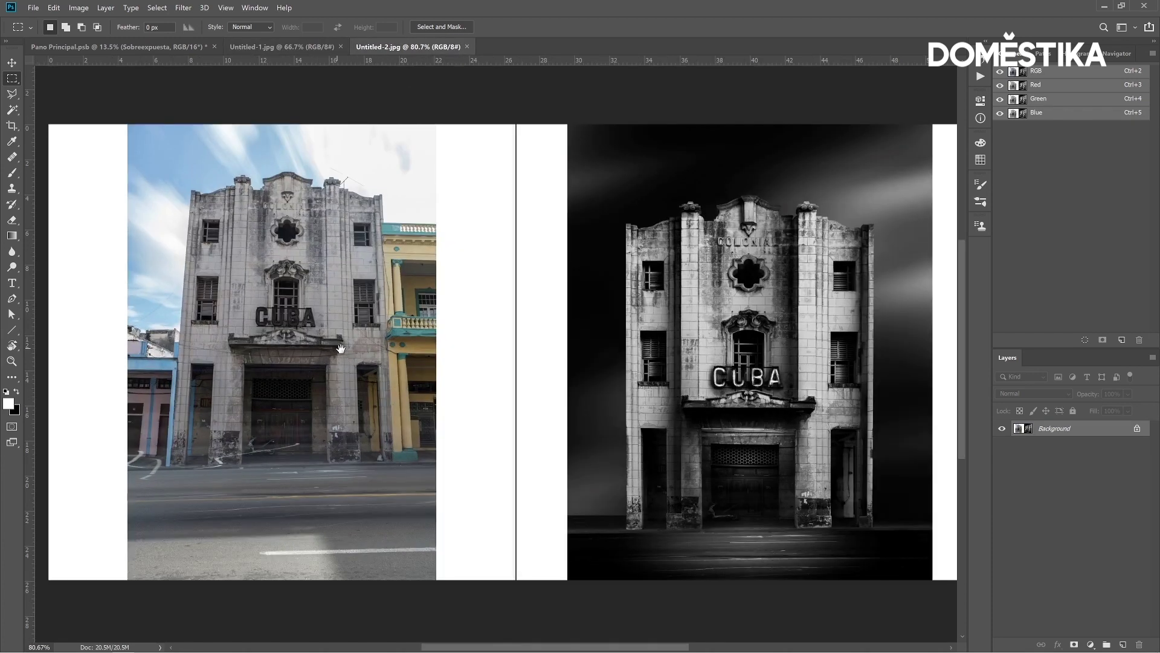
scroll(409, 372, up, 1)
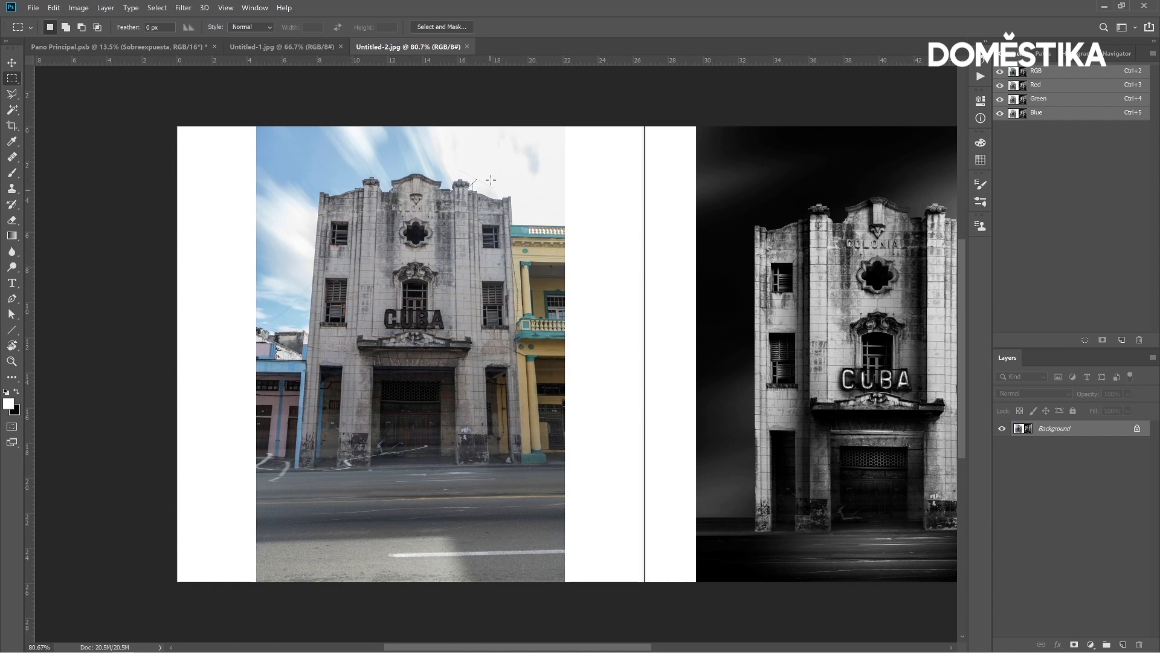
scroll(582, 300, down, 1)
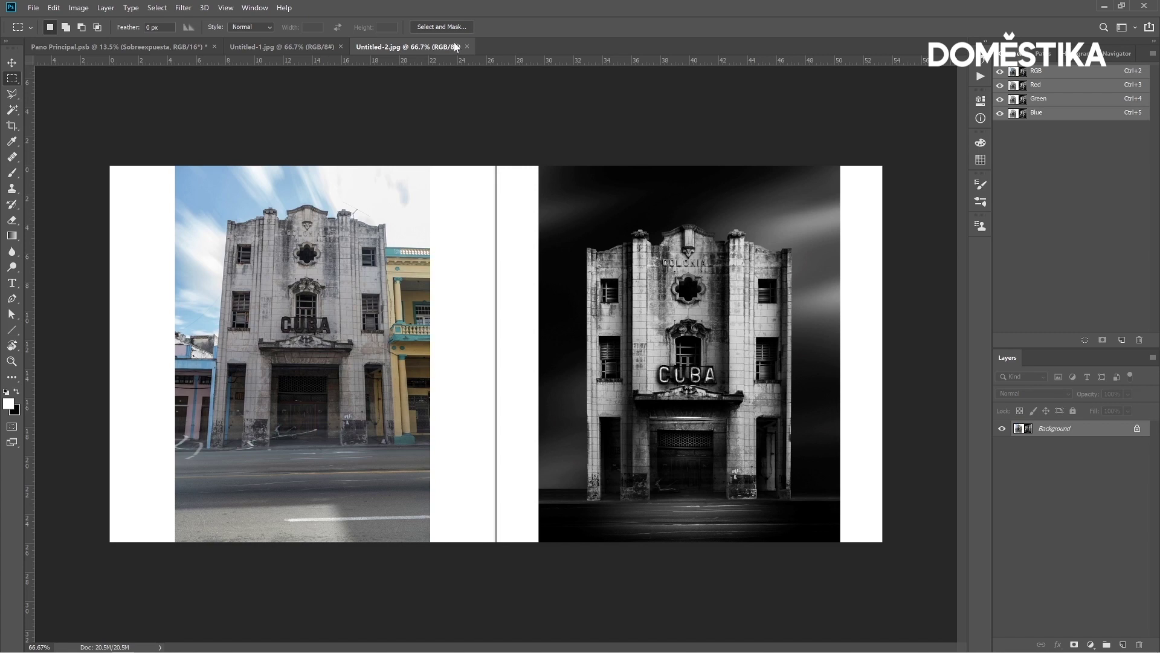
click(342, 45)
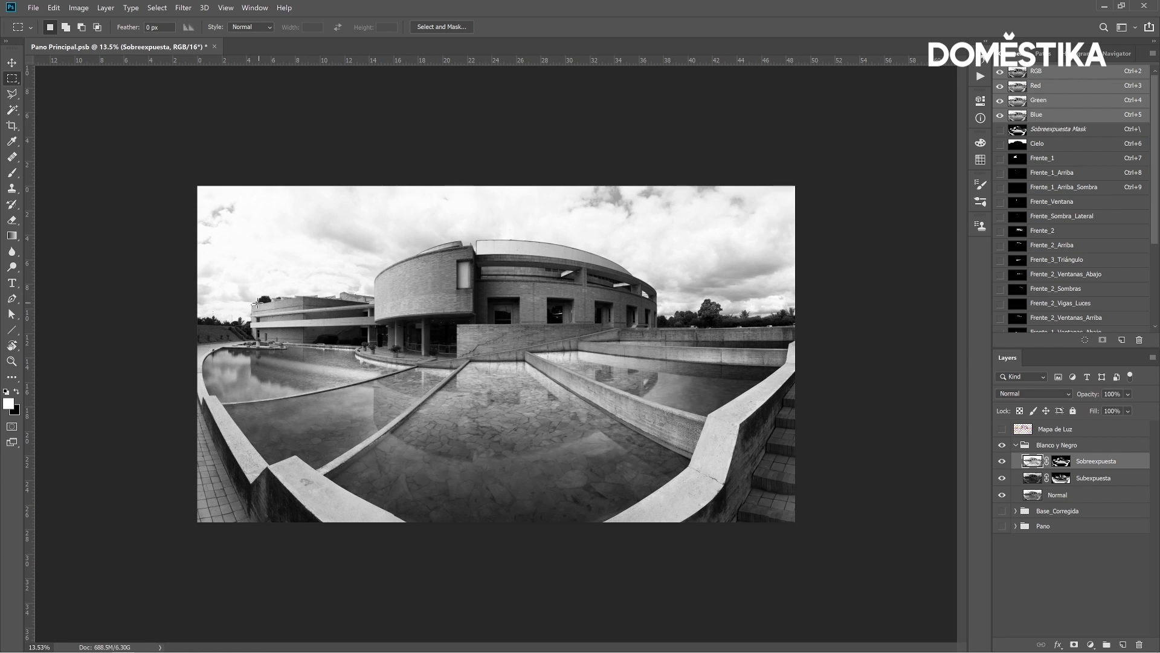
scroll(430, 338, up, 3)
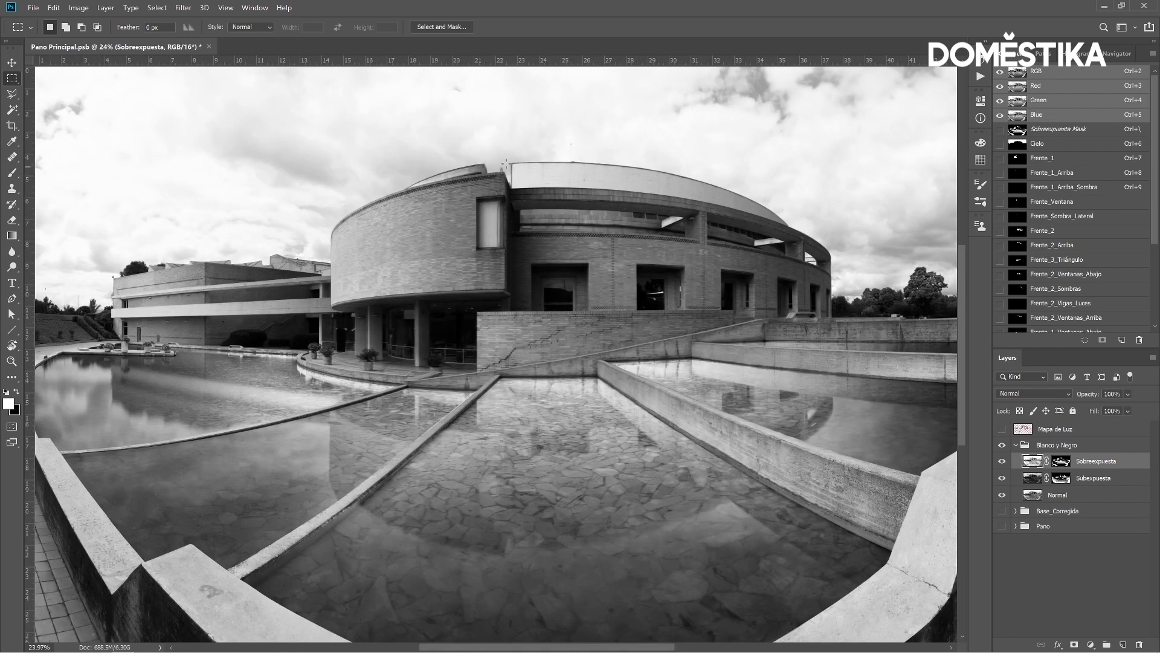
scroll(506, 163, up, 5)
drag(501, 175, 501, 226)
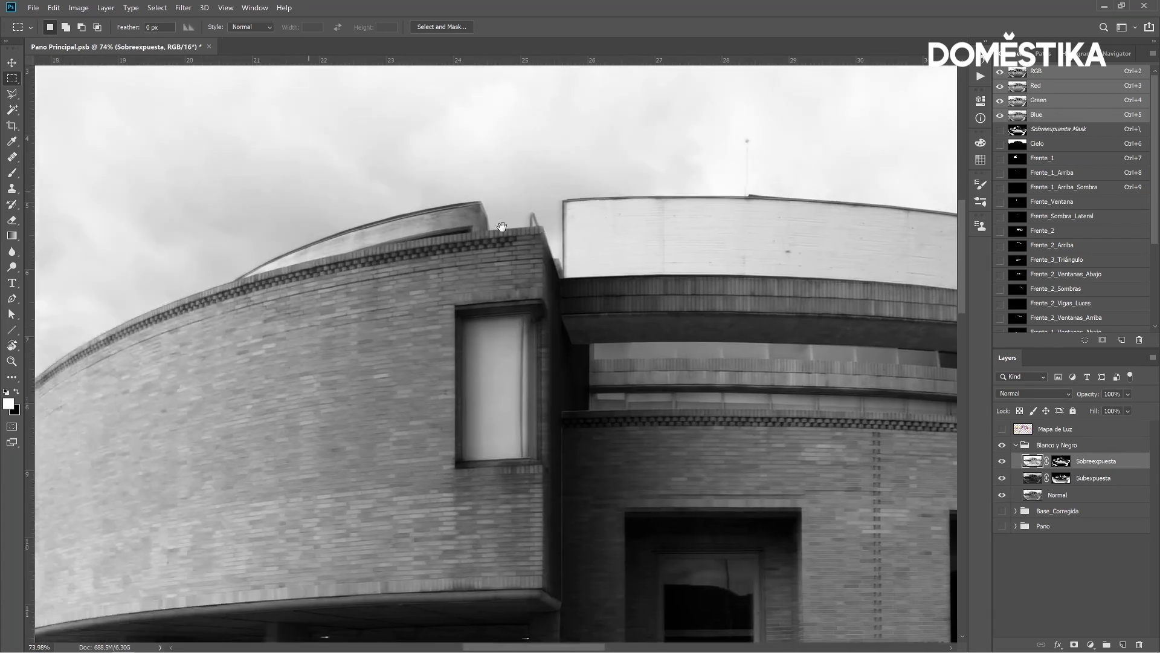
scroll(501, 227, up, 2)
scroll(507, 221, up, 2)
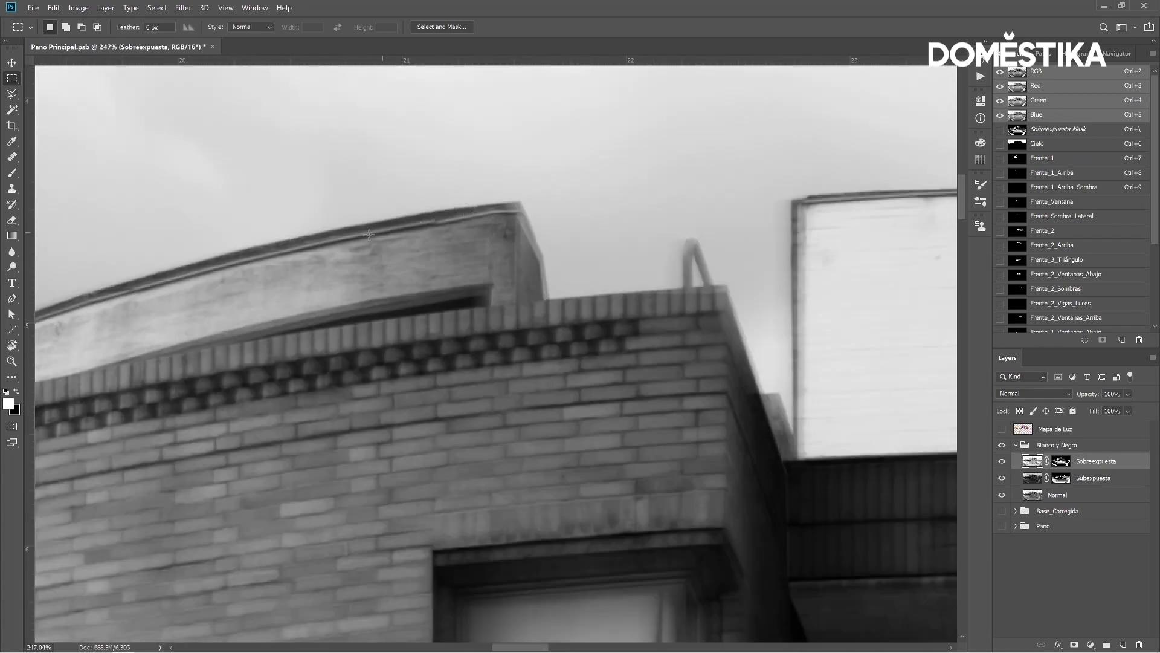
scroll(476, 224, down, 4)
scroll(475, 270, down, 4)
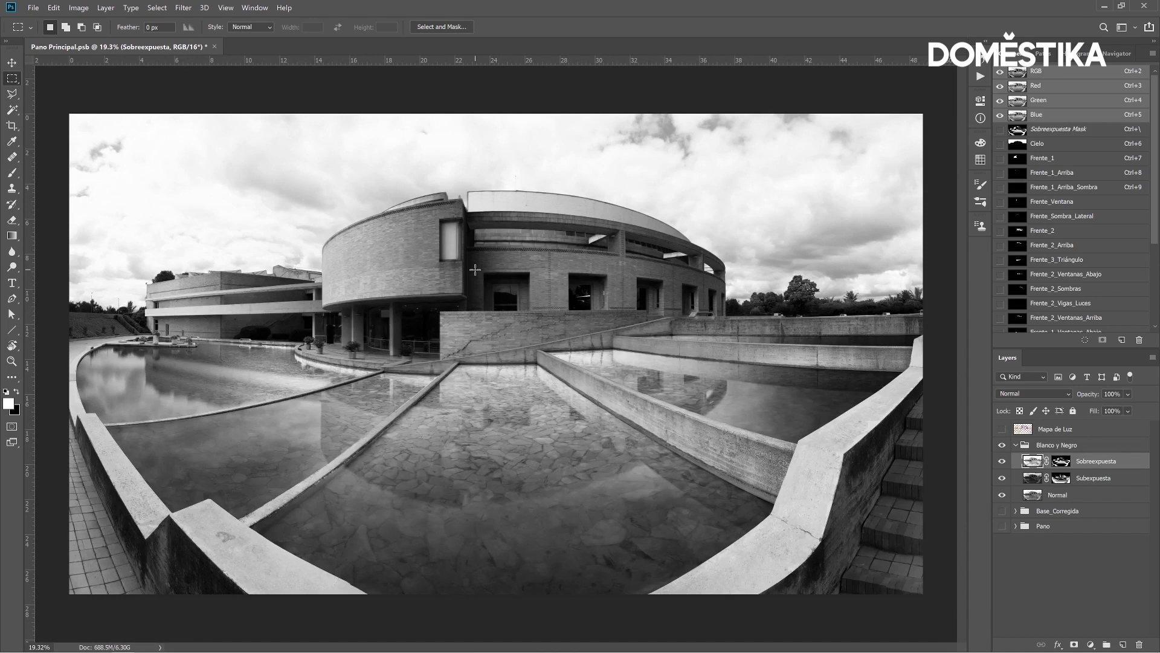
scroll(475, 270, down, 1)
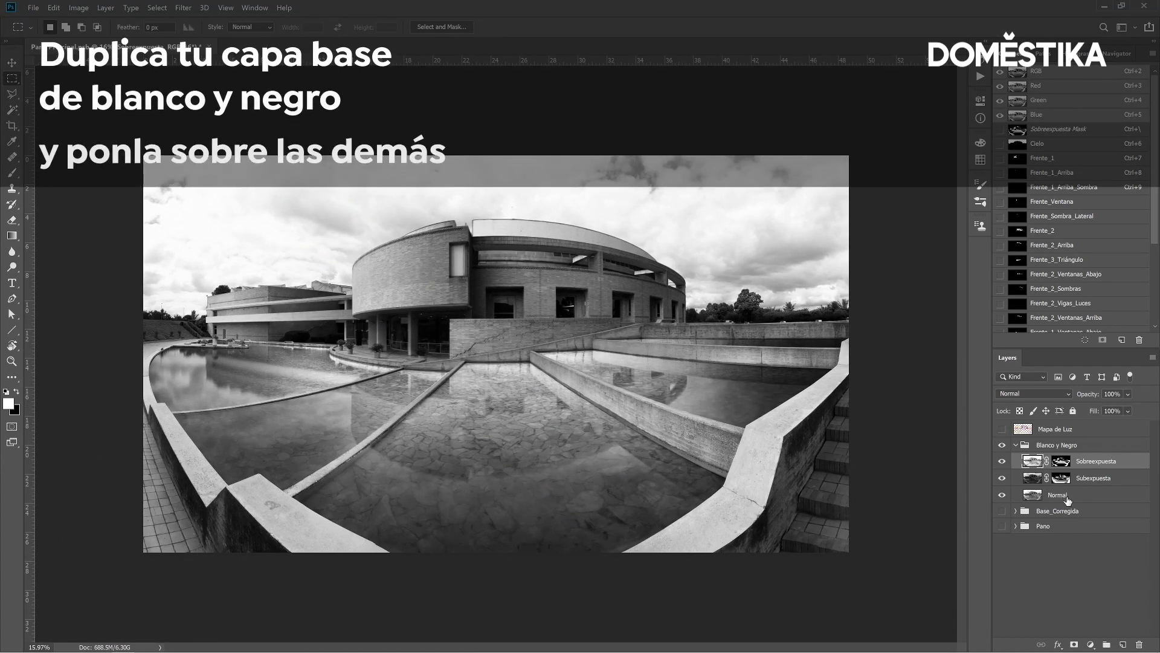
Duplicate the Normal layer and move the copy to the top of the stack.
click(1066, 496)
key(ctrl+j)
key(ctrl+shift+bracketright)
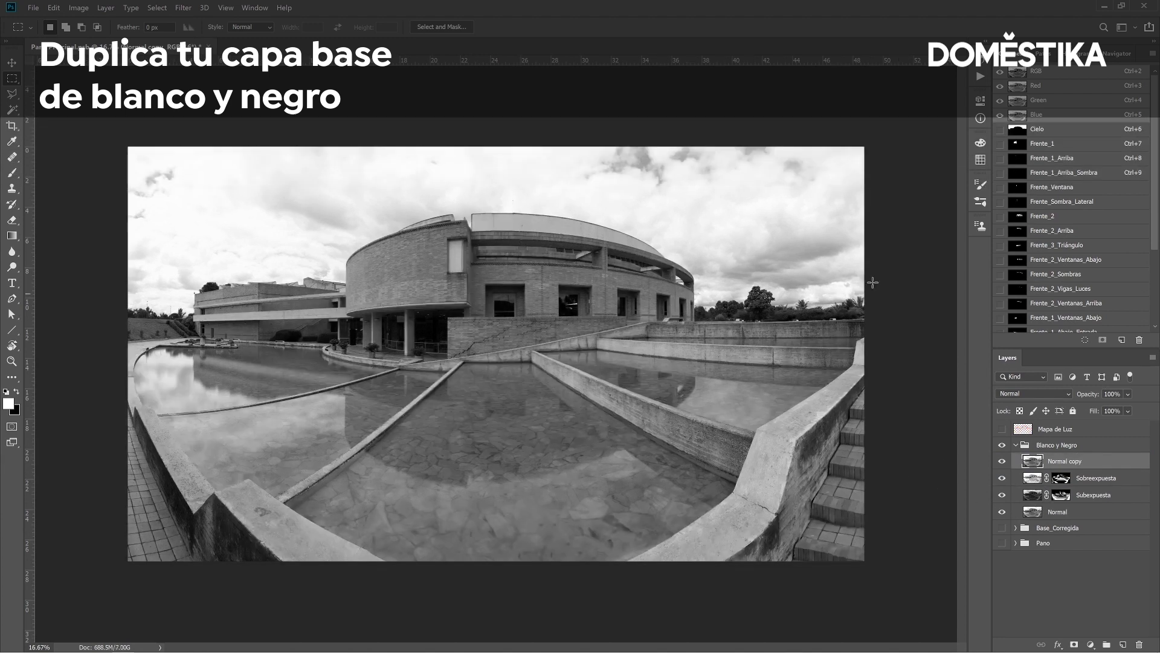
Delete everything except the Cielo-channel sky from Normal copy and hide the layers below.
ctrl+click(1018, 130)
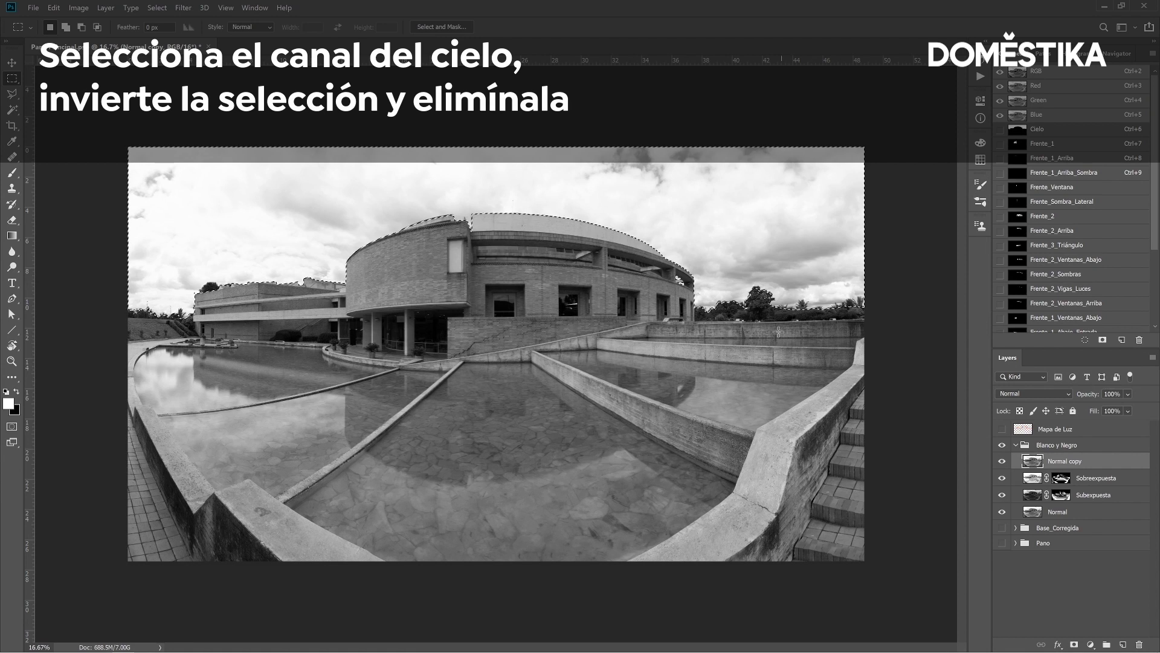
key(ctrl+shift+i)
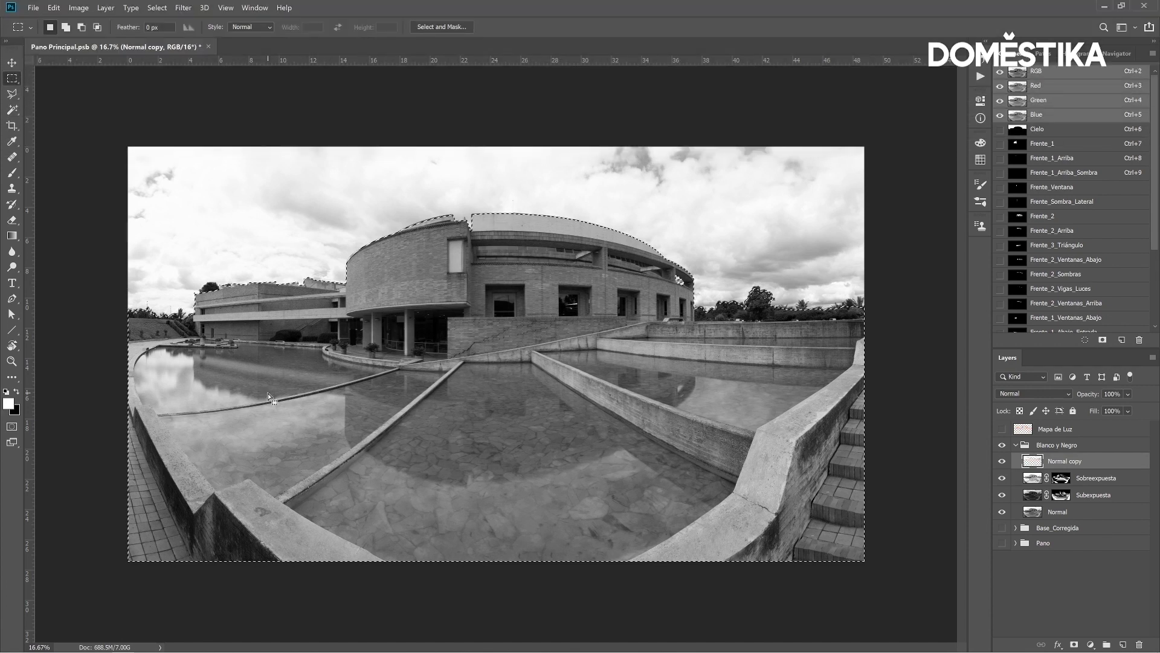
key(Delete)
key(ctrl+d)
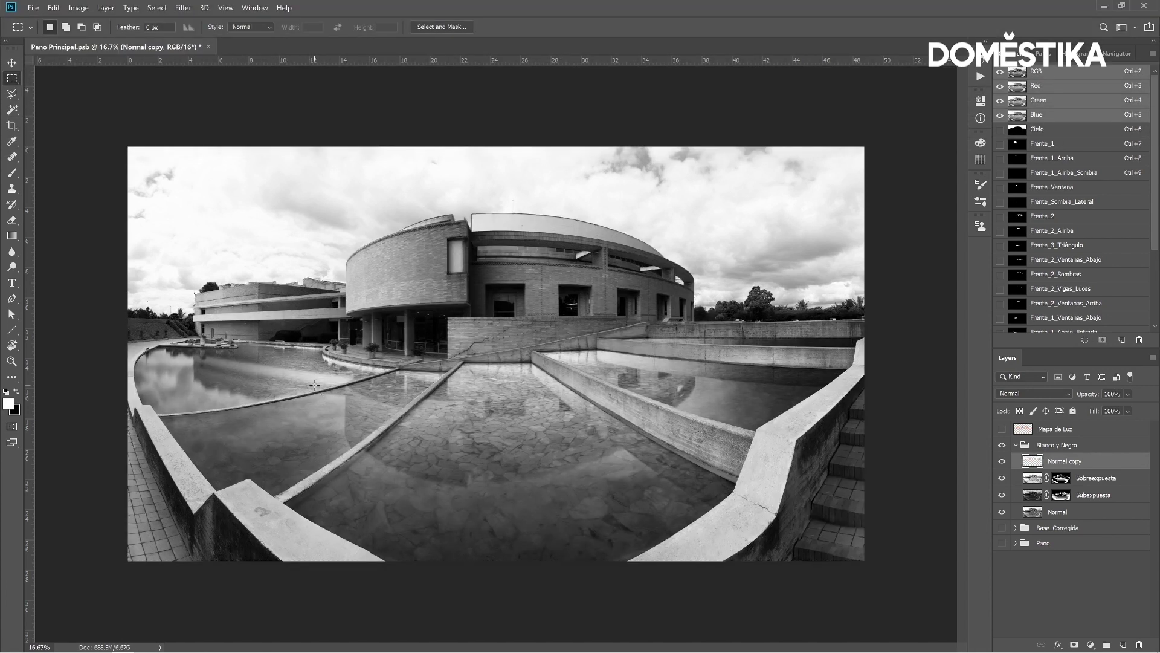
drag(1002, 477, 1006, 516)
key(ctrl+0)
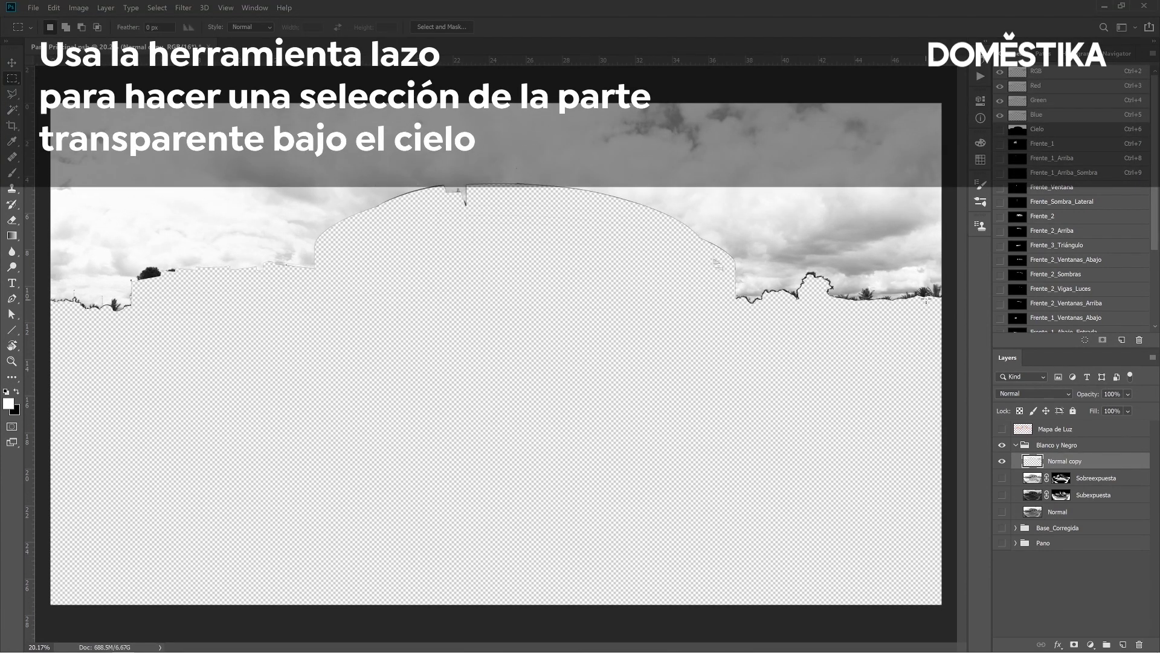
Lasso the transparent building gap along the roofline, reaching slightly into the surrounding clouds.
key(l)
mouse_move(945, 295)
mouse_down()
mouse_move(884, 304)
mouse_move(831, 276)
mouse_move(749, 297)
mouse_move(656, 196)
mouse_move(44, 284)
mouse_move(953, 373)
mouse_move(945, 295)
mouse_up()
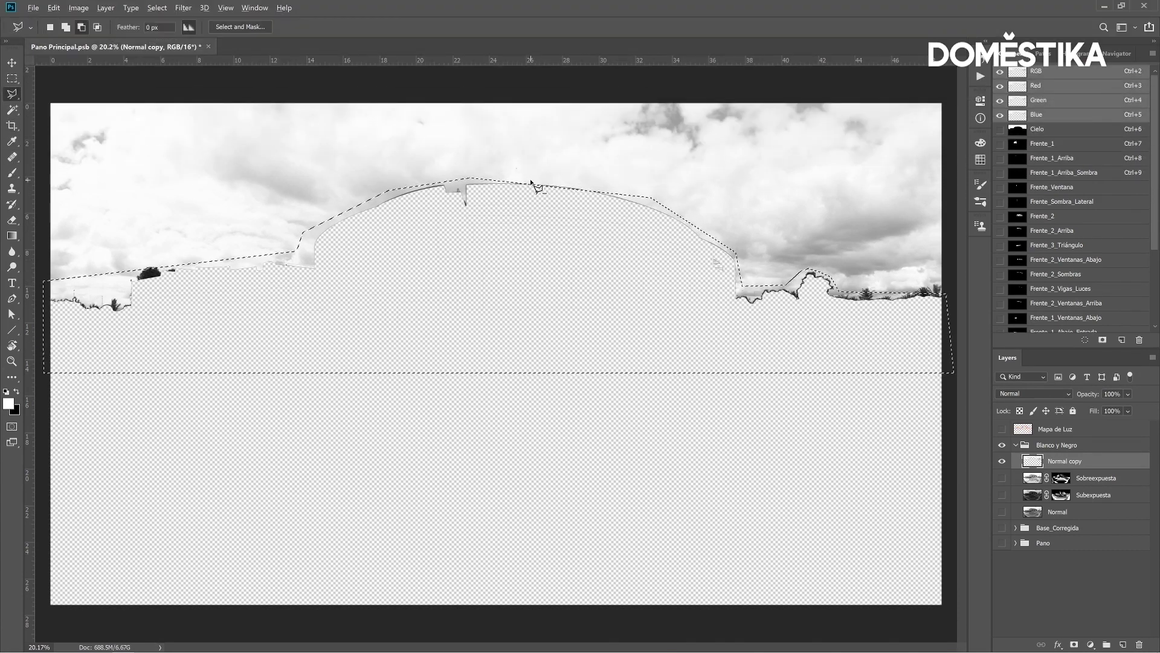
shift+click(531, 181)
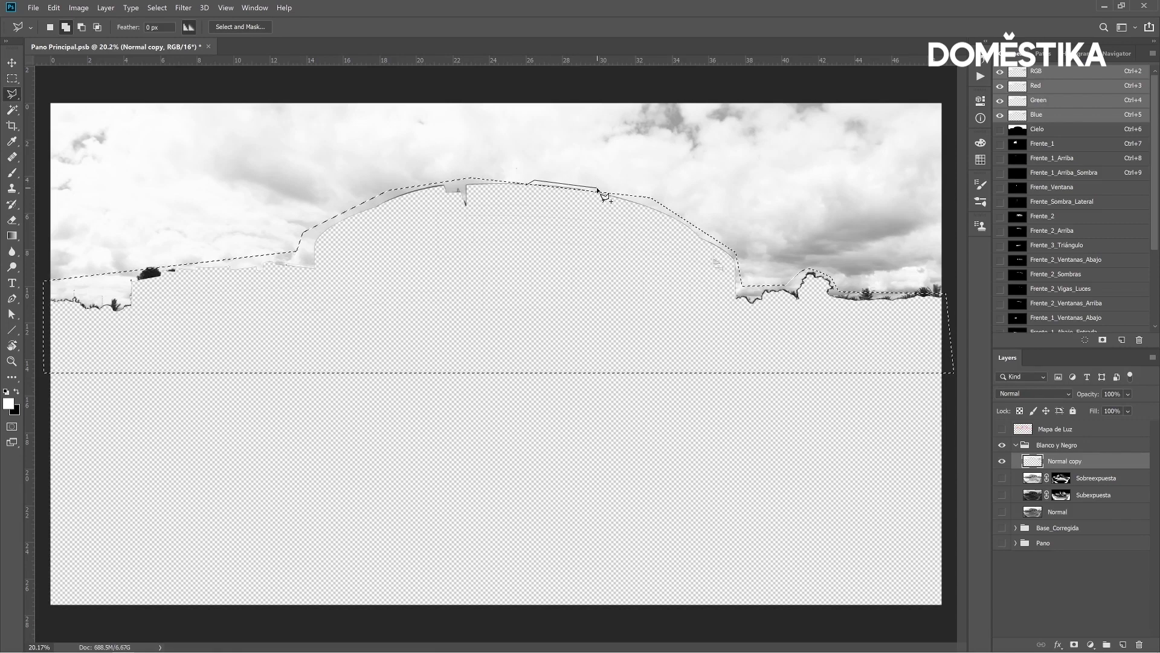
click(531, 182)
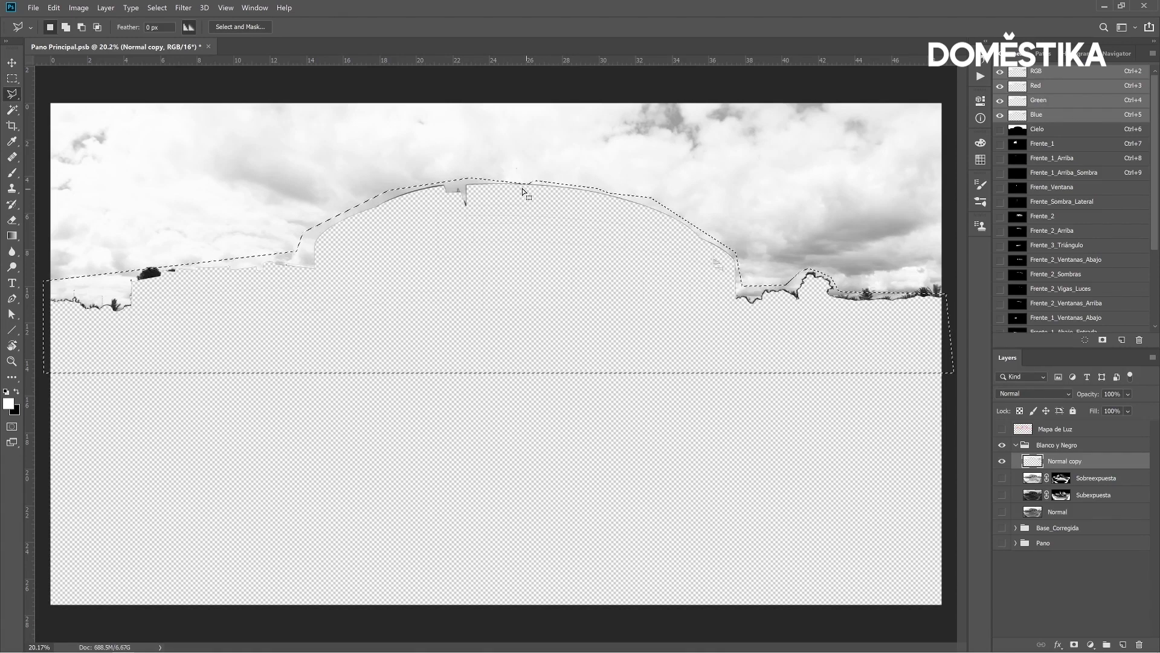
key(ctrl+minus)
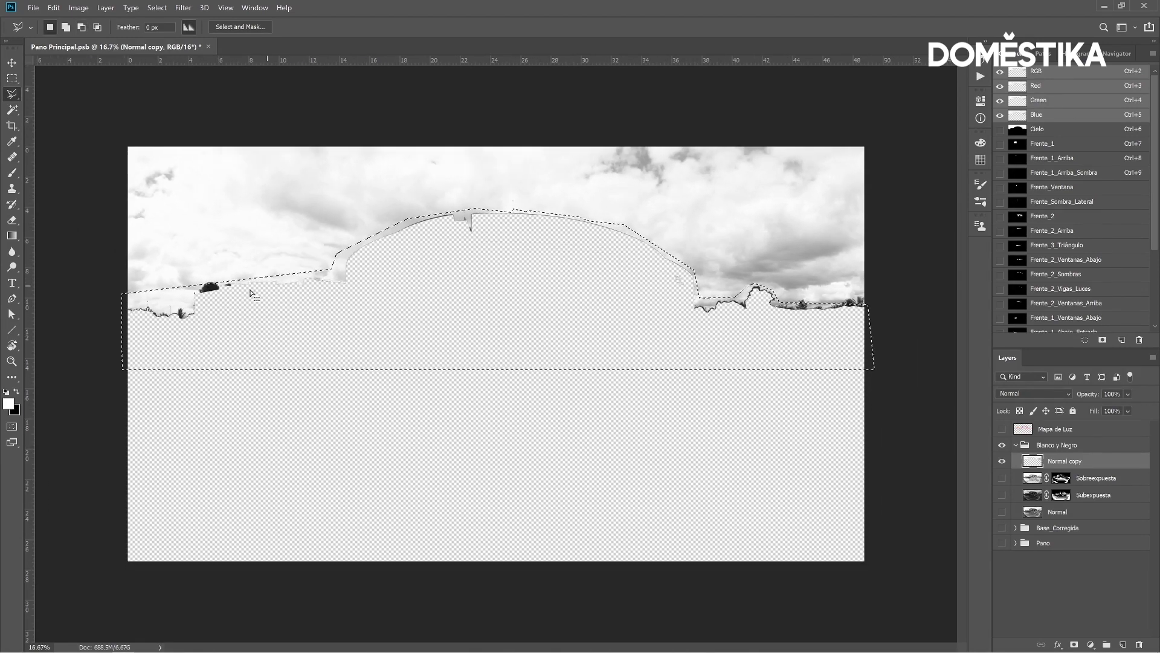
scroll(253, 294, up, 3)
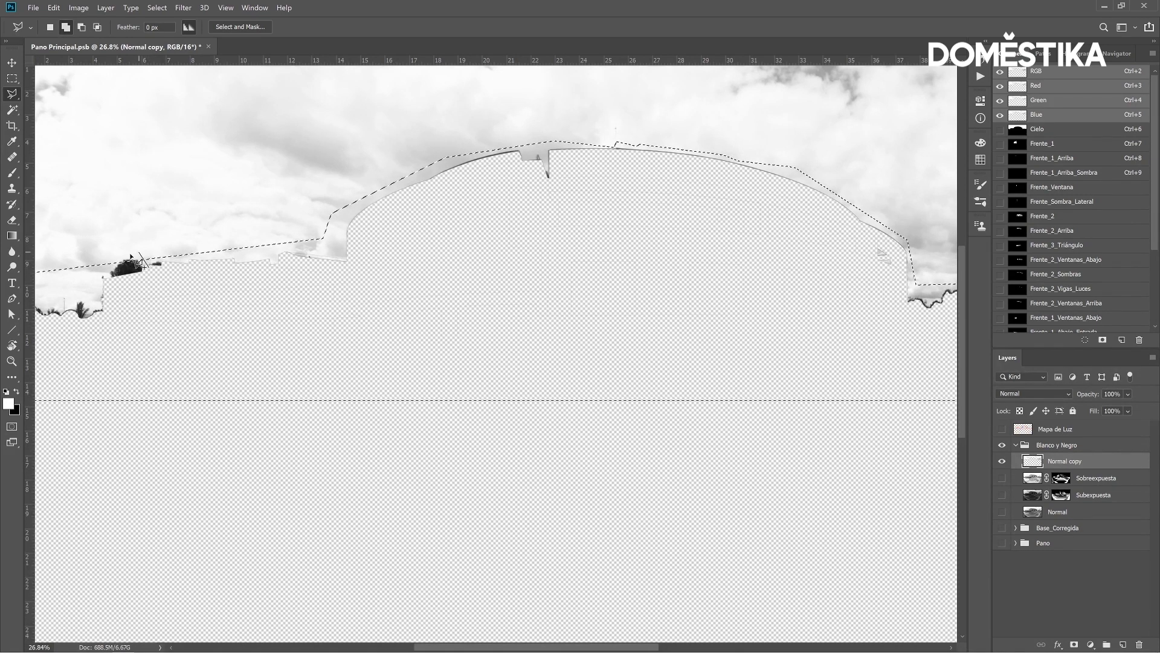
double_click(138, 261)
scroll(707, 302, up, 3)
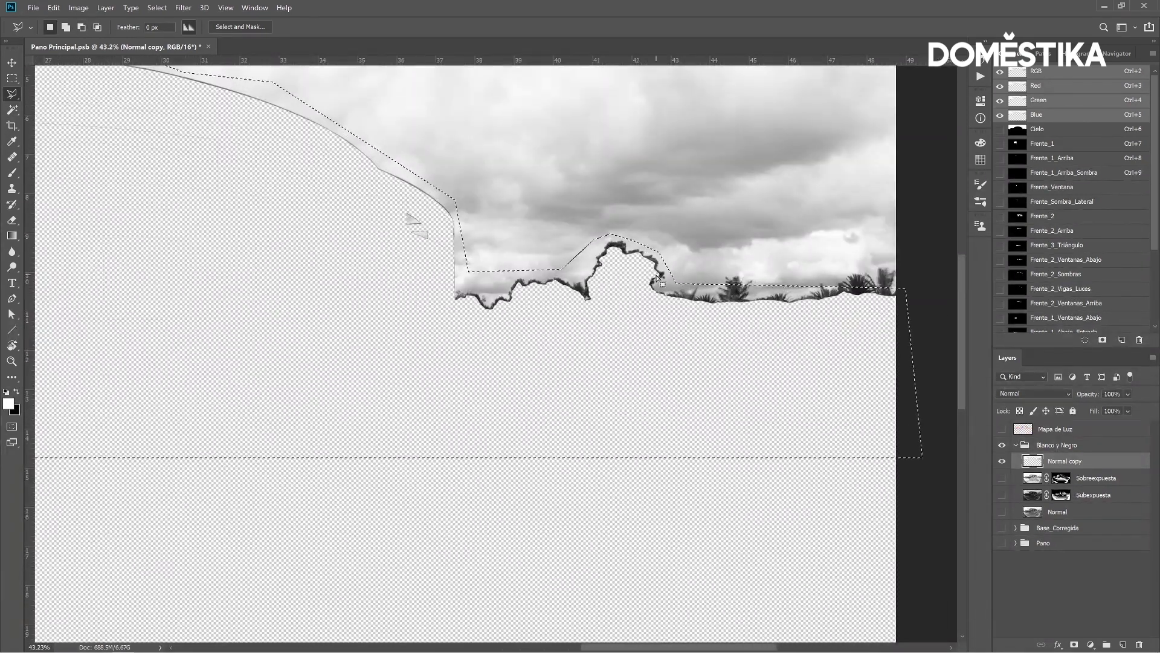
alt+scroll(609, 319, down, 2)
alt+scroll(607, 318, down, 2)
alt+scroll(607, 318, down, 1)
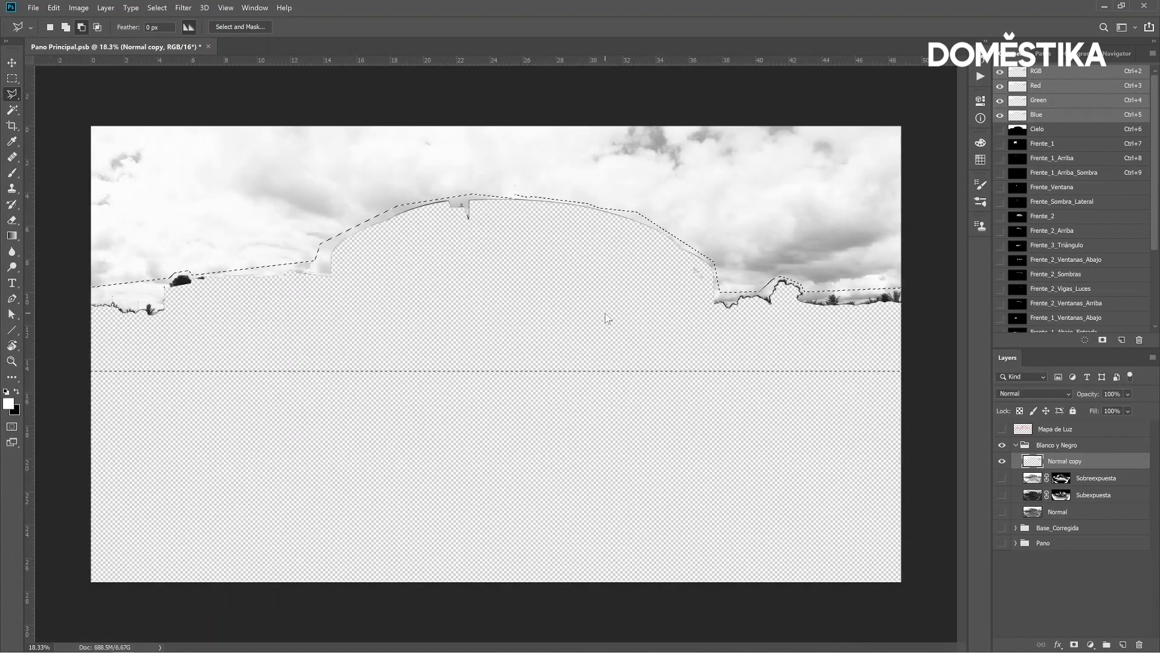
scroll(607, 318, down, 1)
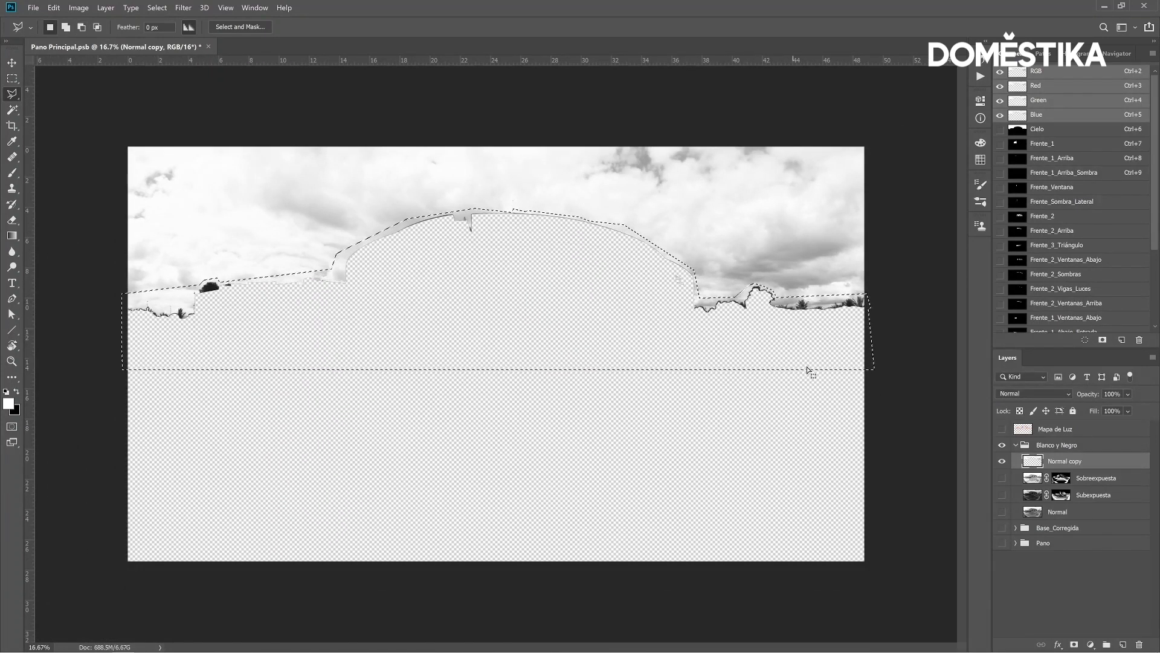
Content-Aware Fill the selected gap with clouds, then show the underexposed and normal pool layers.
key(shift)
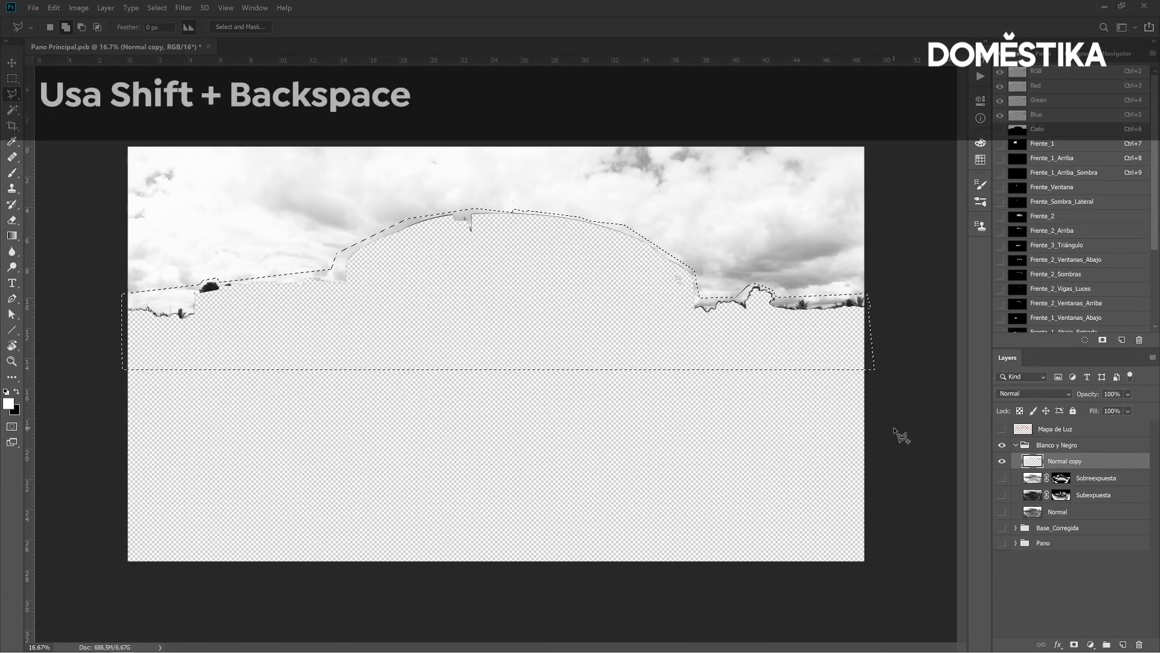
key(shift+BackSpace)
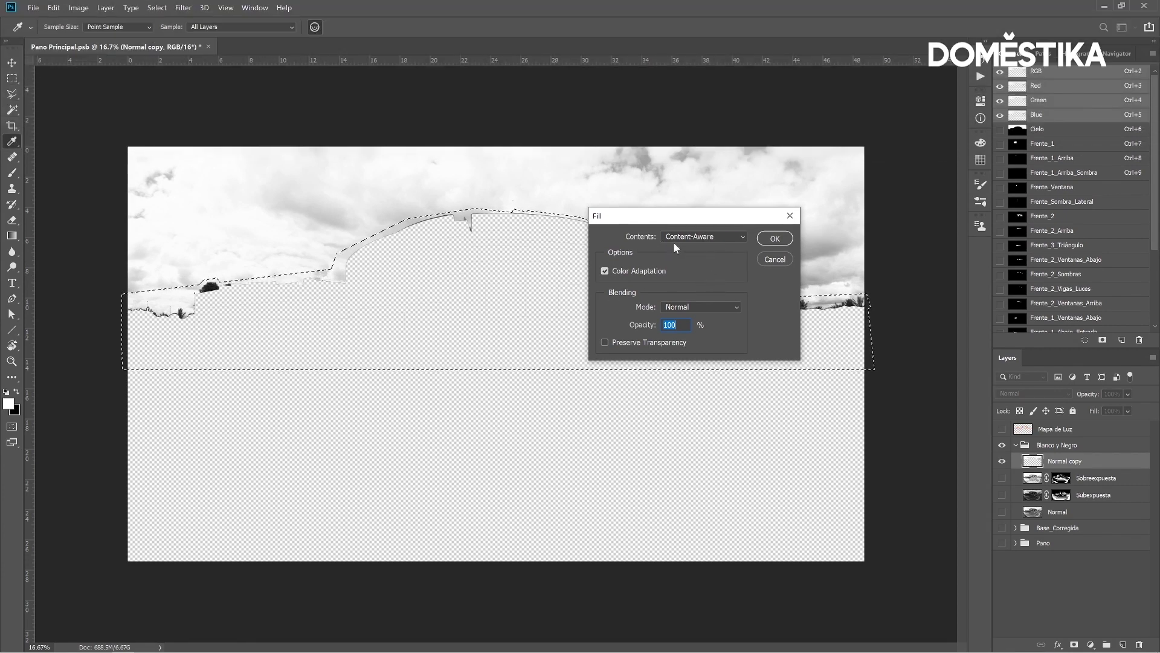
click(780, 243)
key(l)
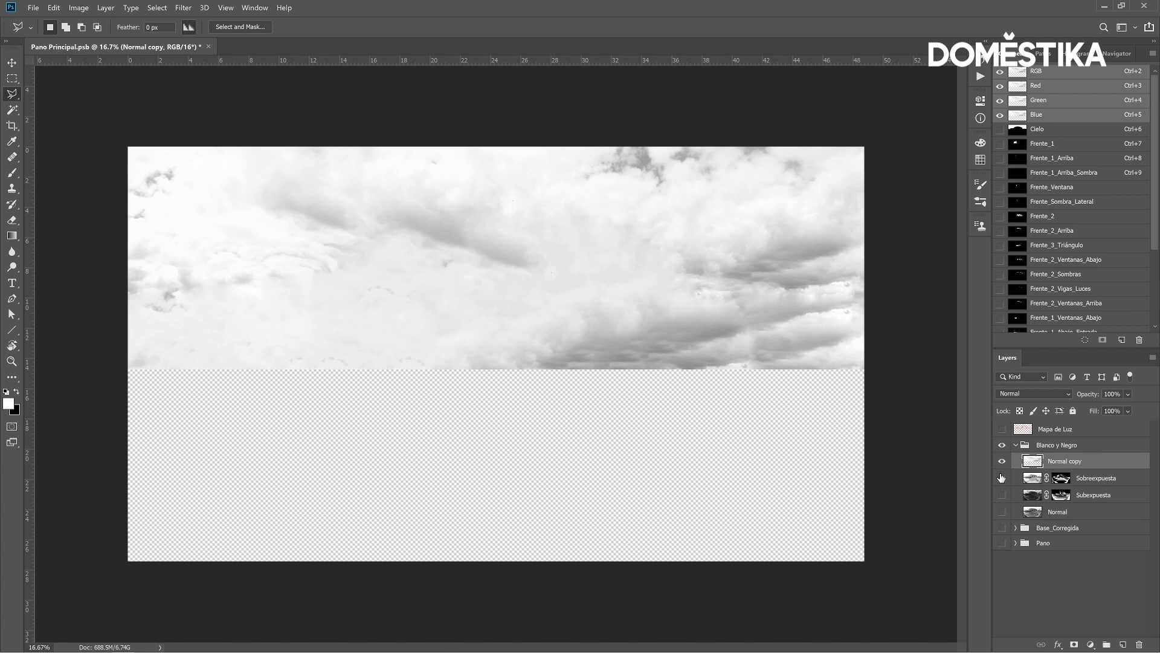
drag(1005, 491, 1006, 512)
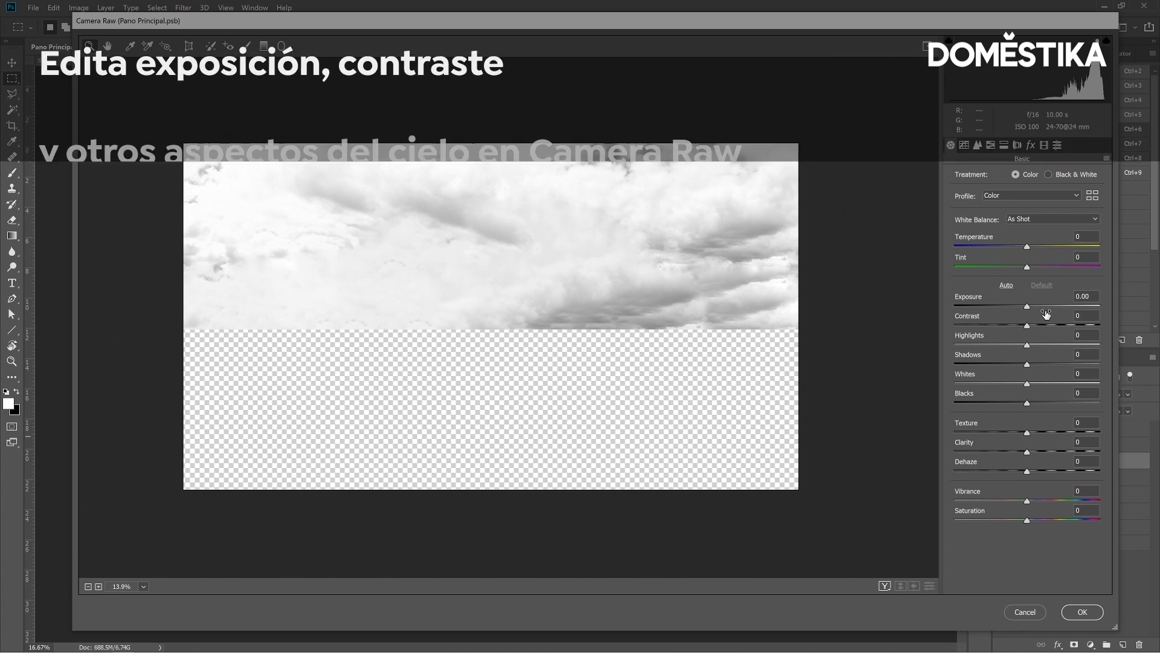
In Camera Raw, give the sky Highlights -100, Exposure -1.00 and Contrast +45, and apply.
drag(1029, 343, 940, 347)
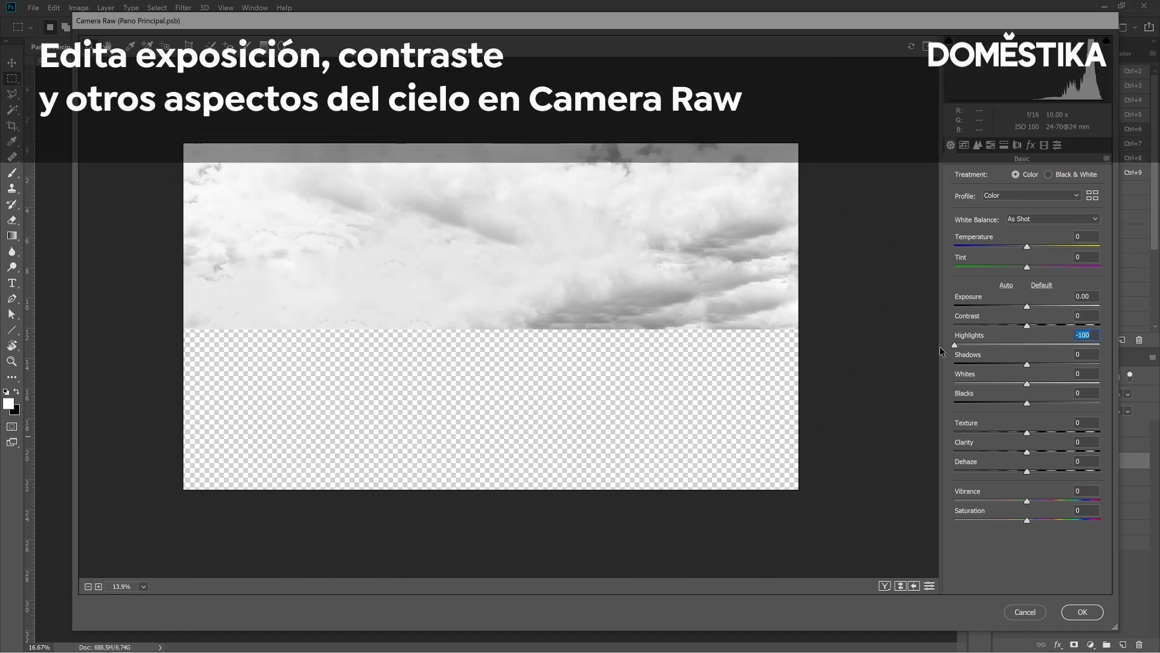
mouse_move(1027, 307)
mouse_down()
mouse_move(1011, 309)
mouse_move(1060, 327)
mouse_up()
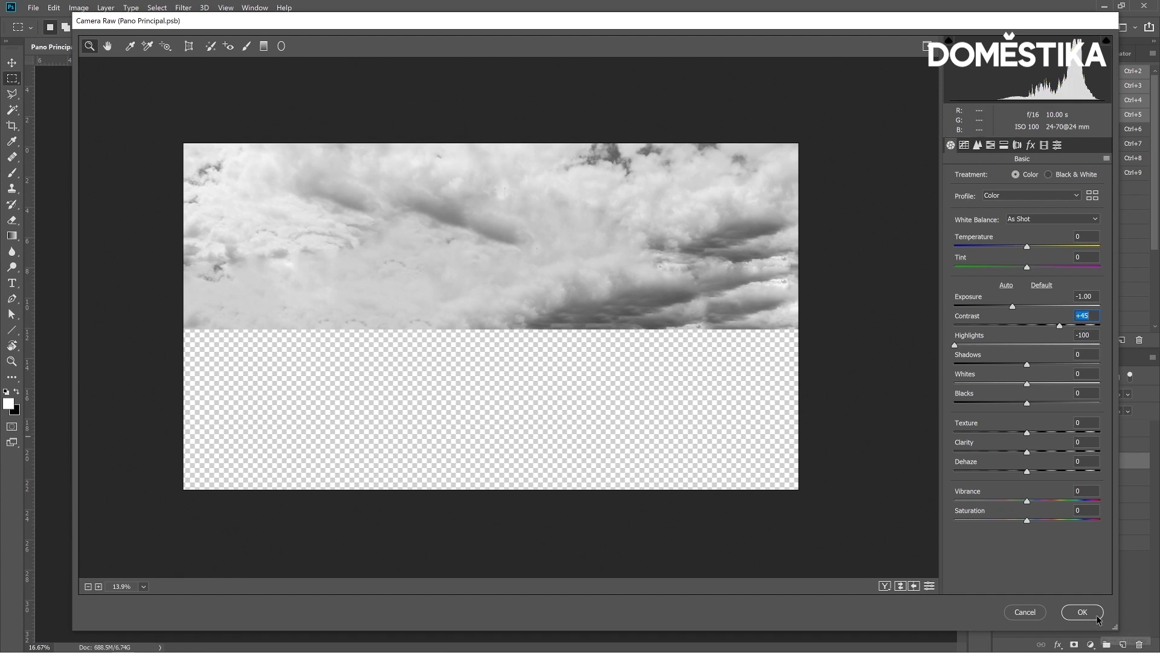
click(1098, 616)
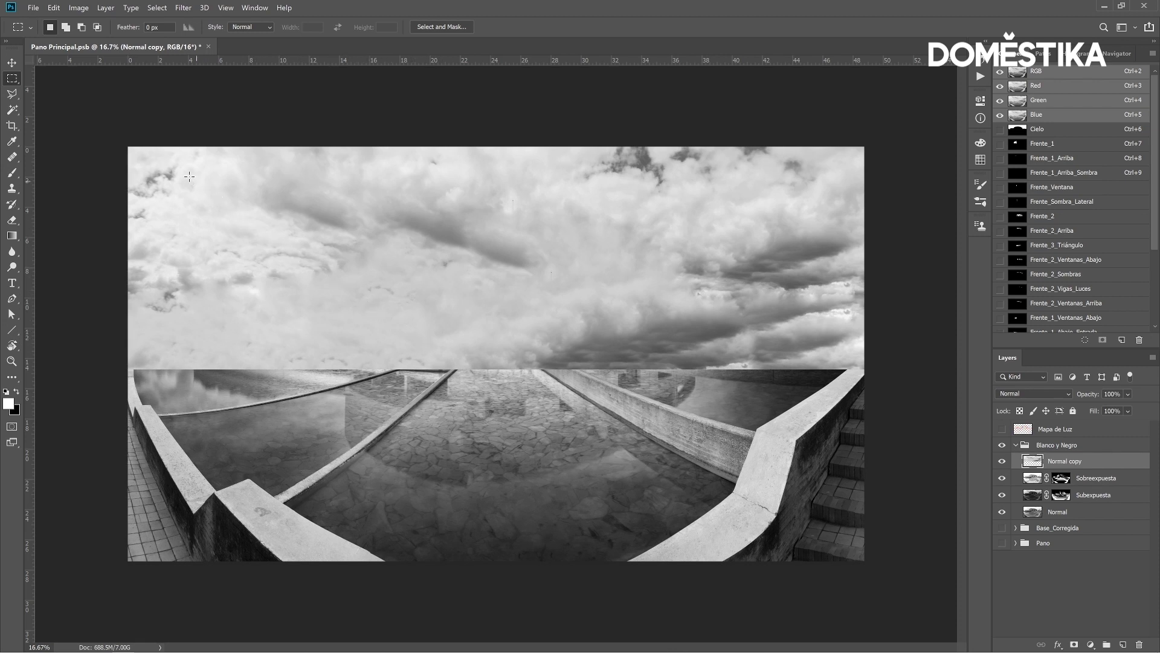
Open Filter > Blur Gallery > Field Blur on the sky layer.
click(183, 8)
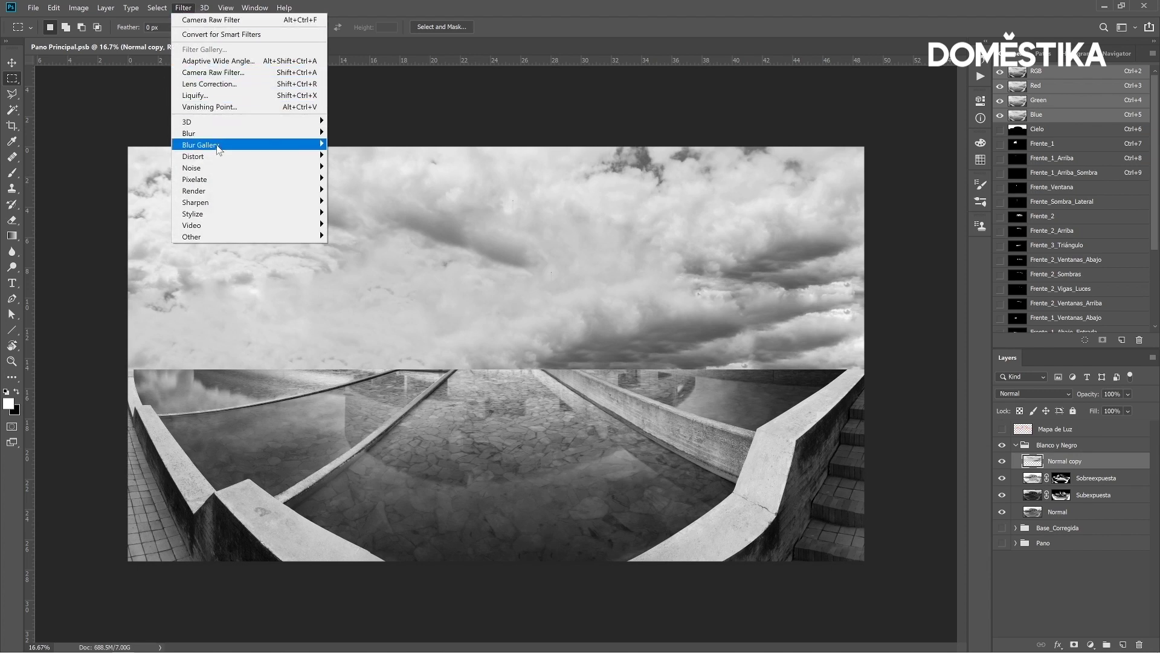
mouse_move(201, 144)
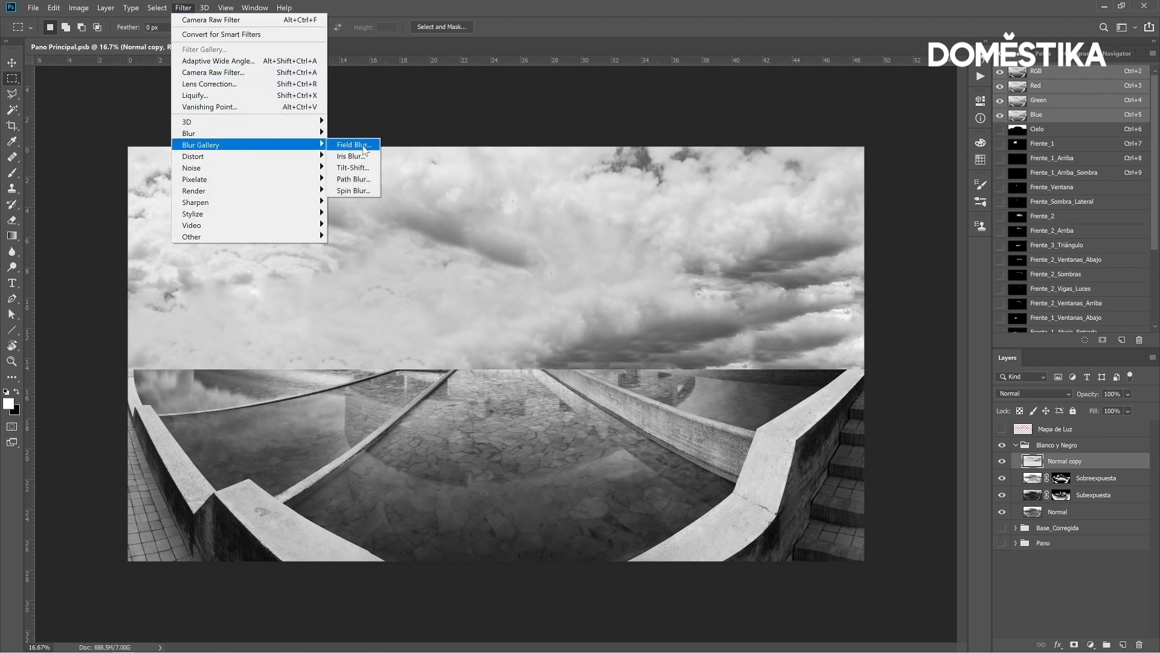
click(364, 149)
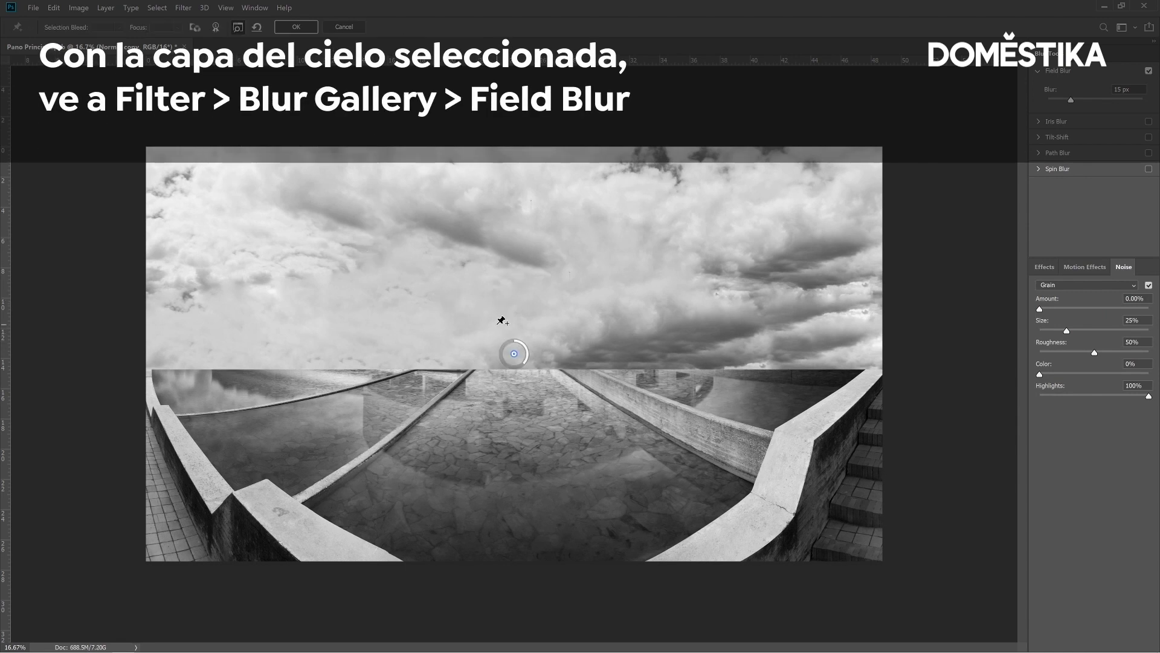
Turn off Field Blur, enable Path Blur, and aim the first path up into the sky.
click(1148, 71)
click(1038, 71)
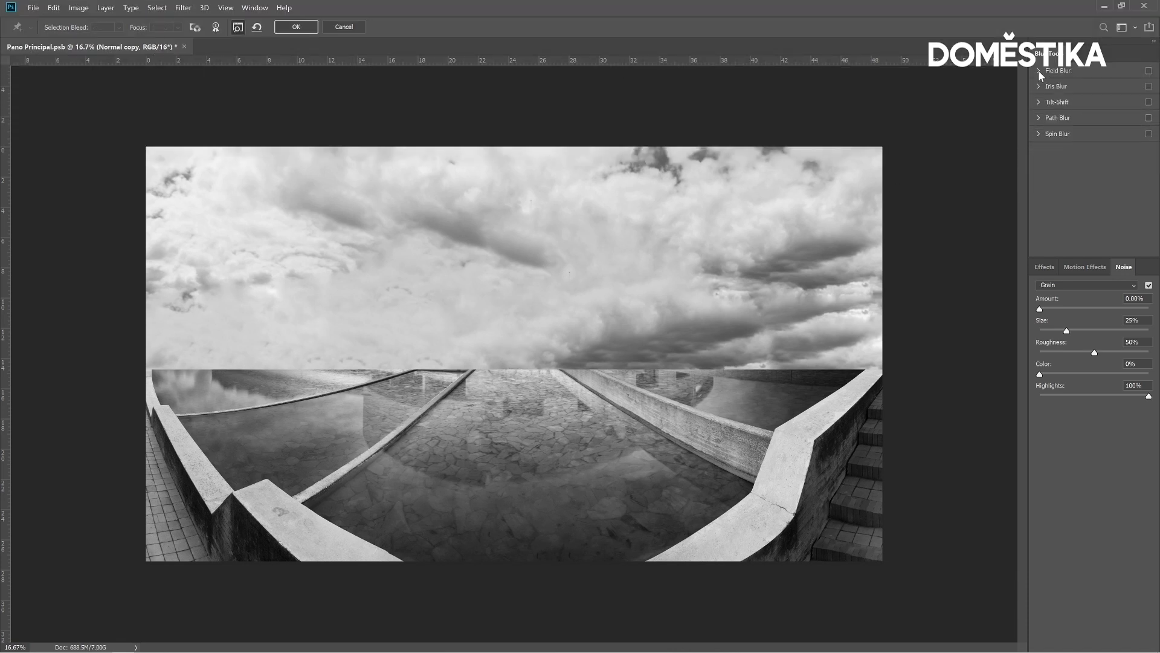
click(1039, 117)
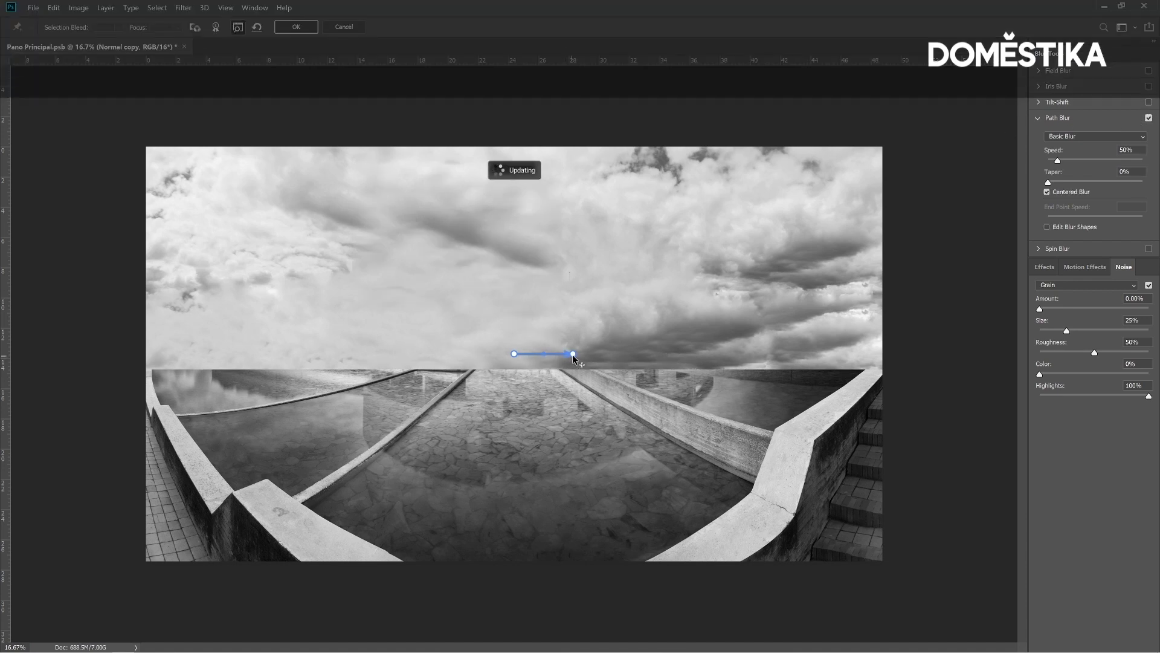
drag(573, 354, 576, 196)
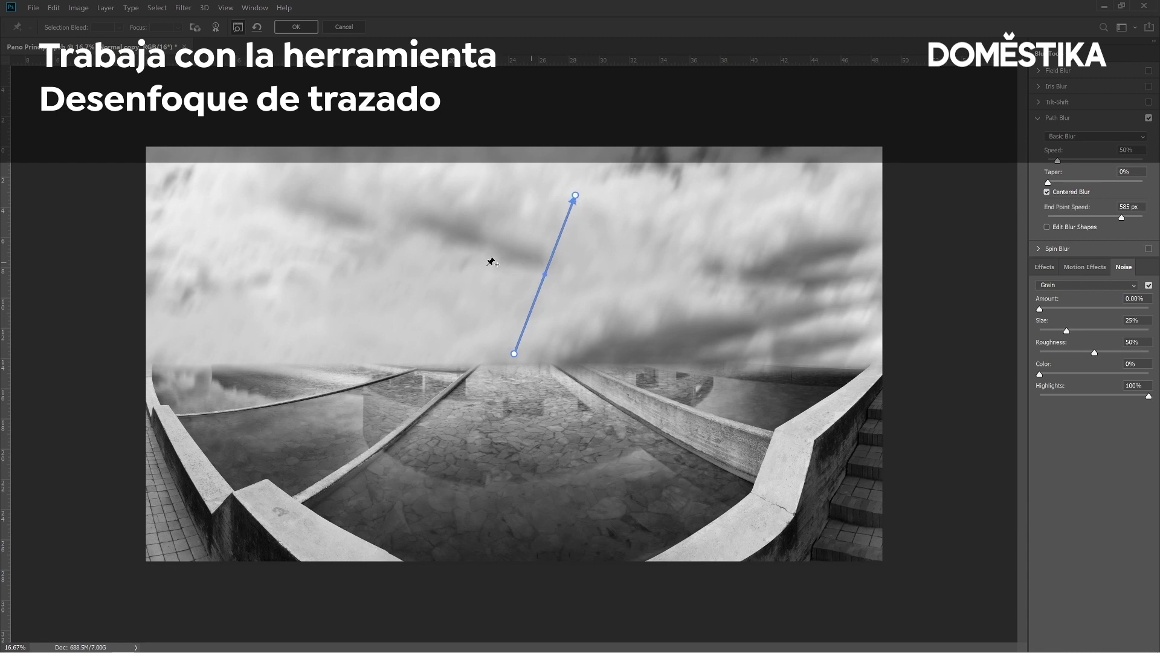
Add four more blur paths fanning from the horizon centre and raise Speed to 197%.
click(332, 291)
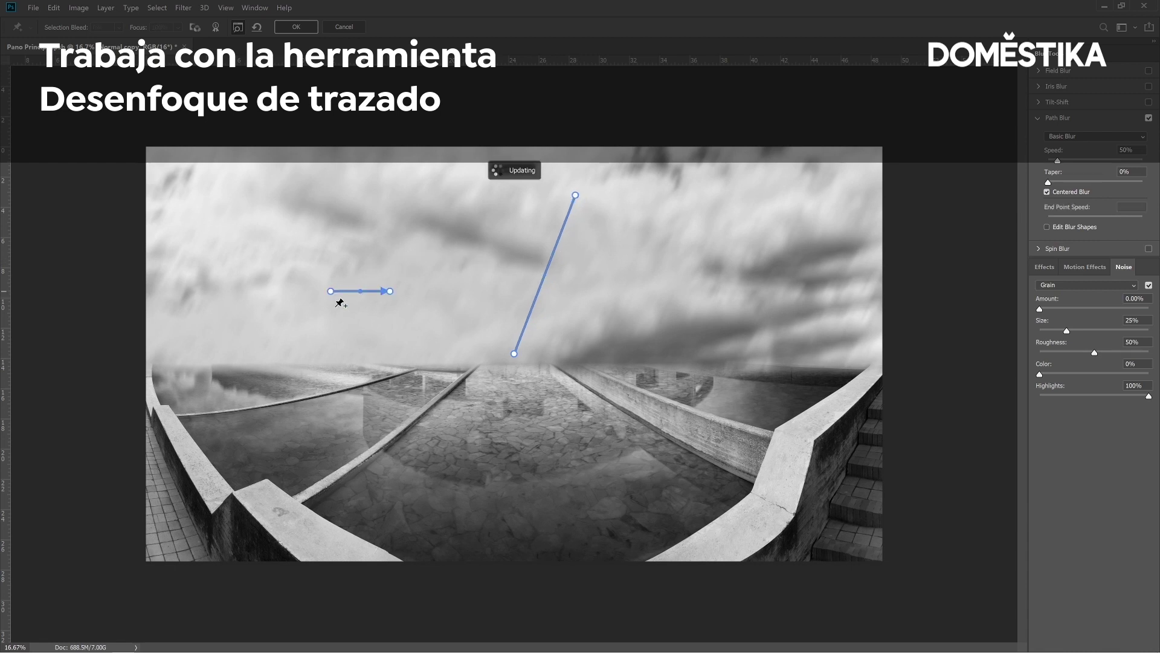
drag(331, 290, 514, 353)
drag(389, 291, 280, 302)
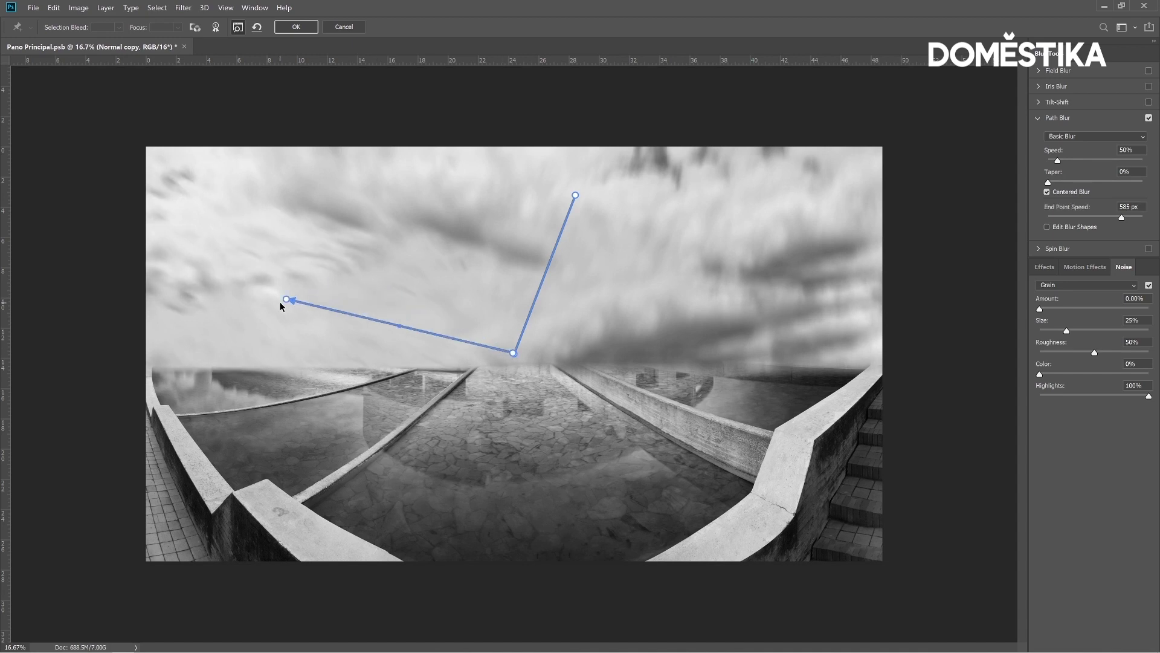
click(395, 249)
click(484, 315)
click(513, 350)
drag(390, 233, 388, 231)
mouse_move(727, 230)
mouse_down()
mouse_move(781, 234)
mouse_move(540, 329)
mouse_move(515, 352)
mouse_up()
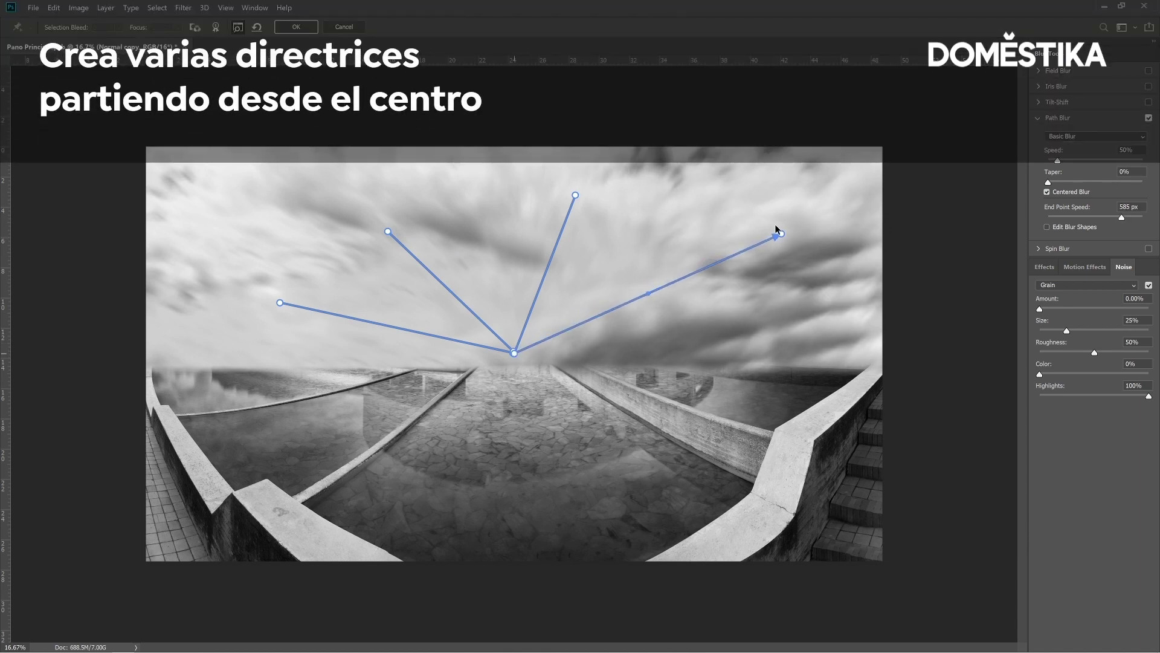
drag(782, 234, 767, 212)
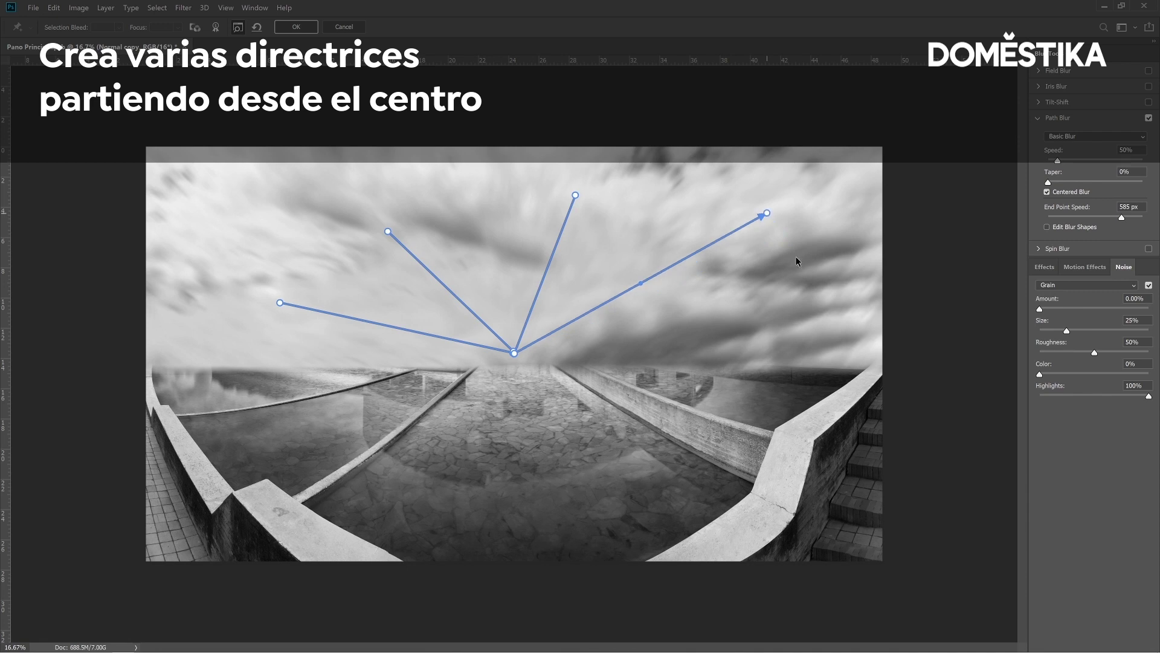
mouse_move(825, 288)
mouse_down()
mouse_move(879, 292)
mouse_move(514, 350)
mouse_up()
drag(879, 292, 816, 281)
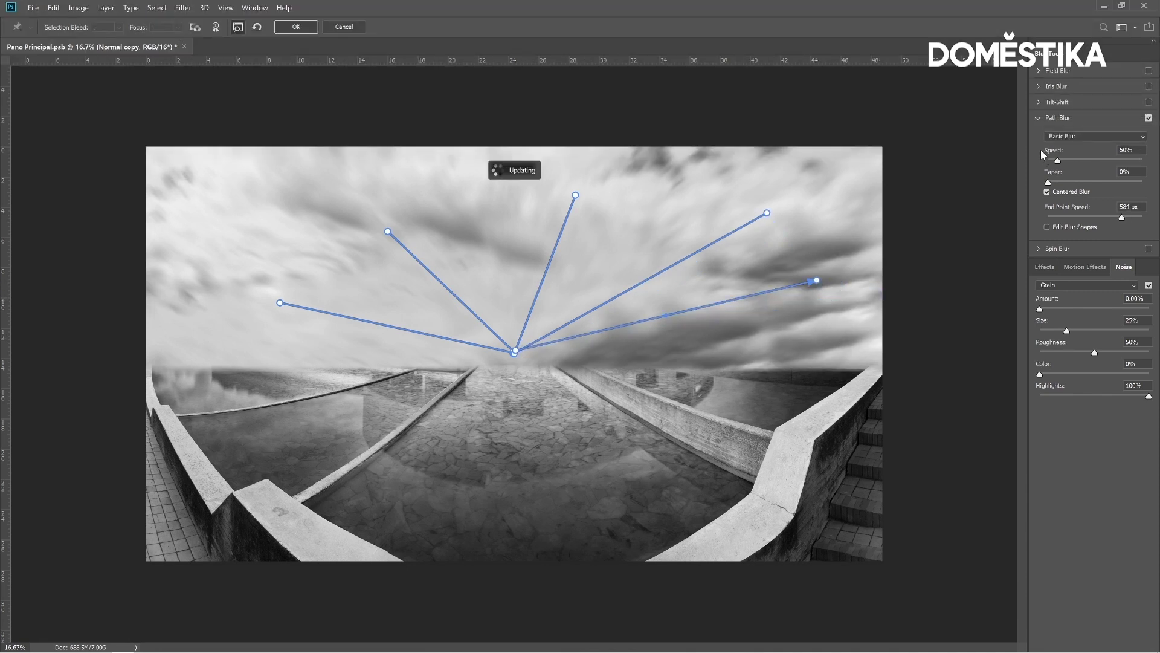
drag(1059, 161, 1086, 162)
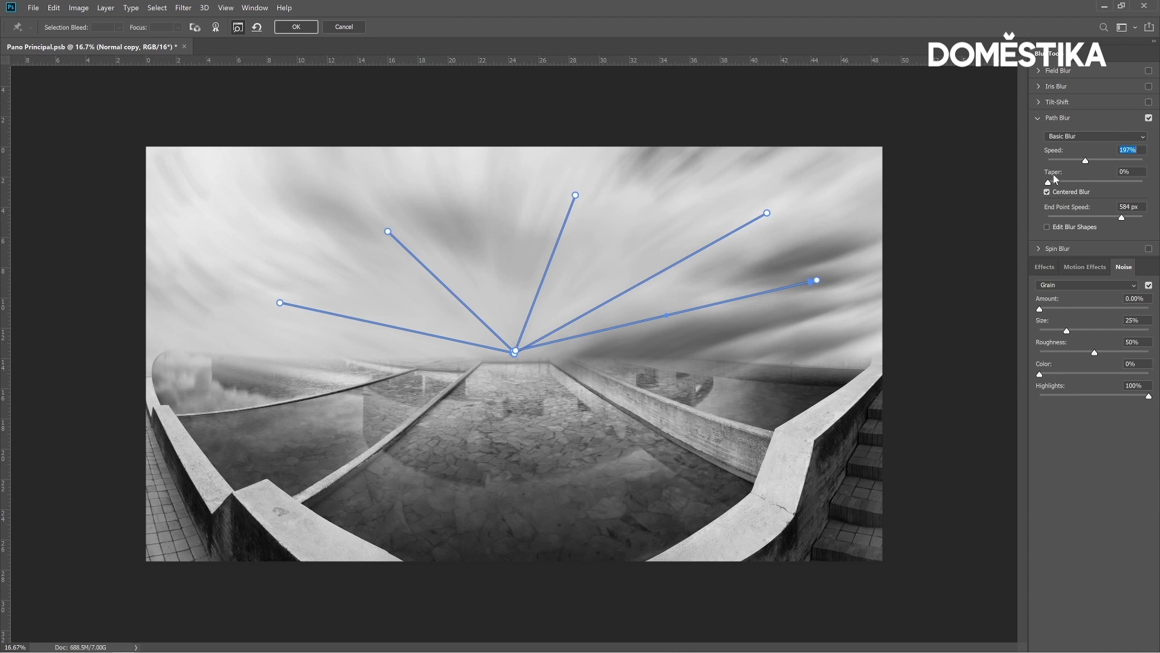
Add taper and max out end-point speed on the left and upper-left blur paths.
drag(1049, 182, 1091, 182)
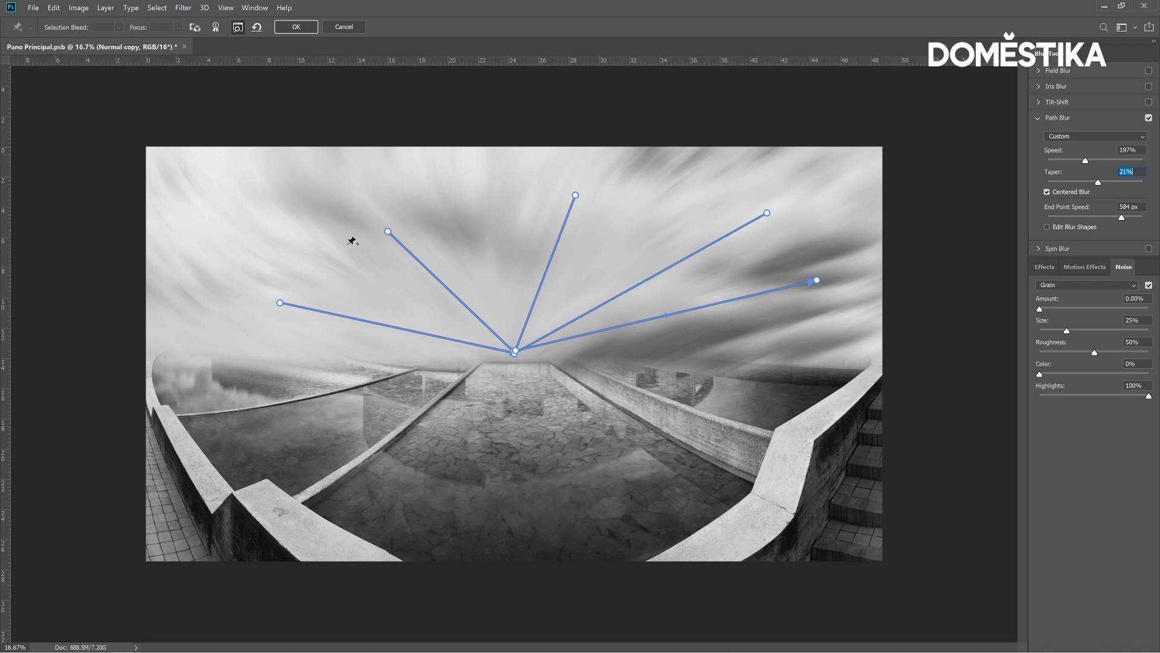
click(280, 305)
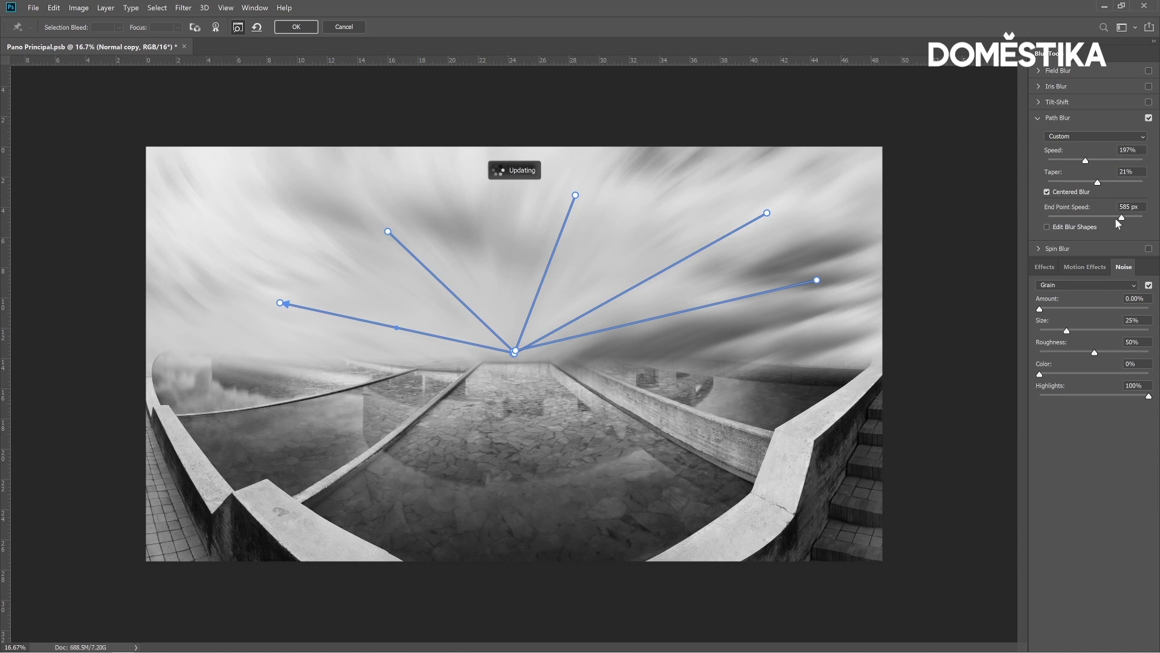
drag(1122, 217, 1143, 218)
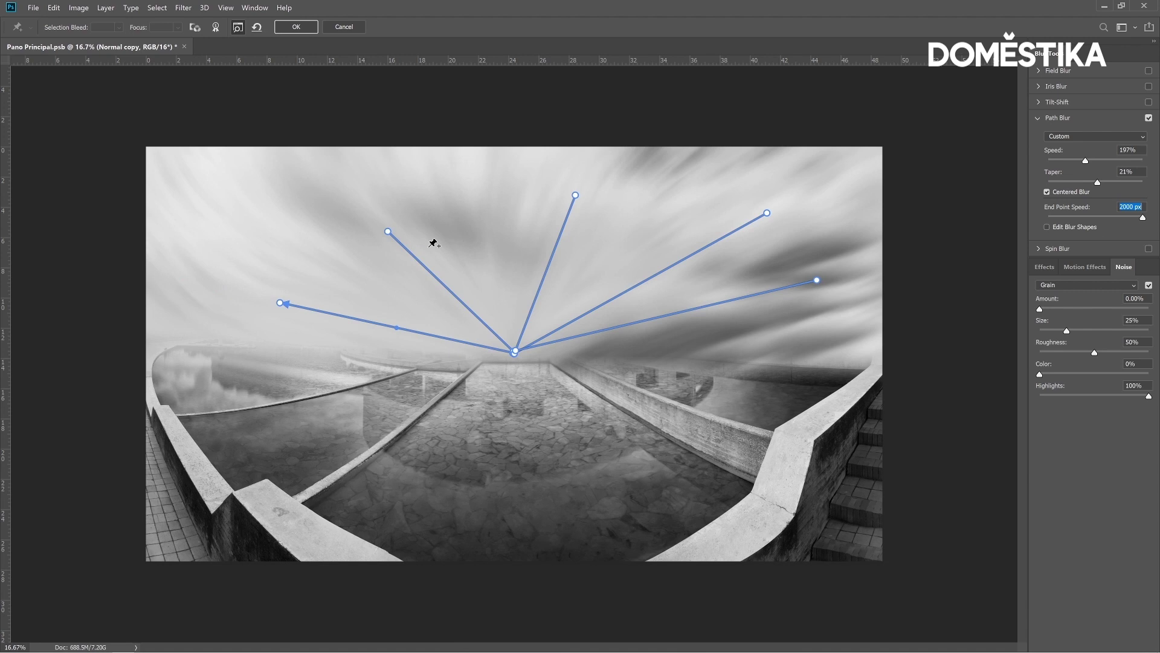
click(389, 230)
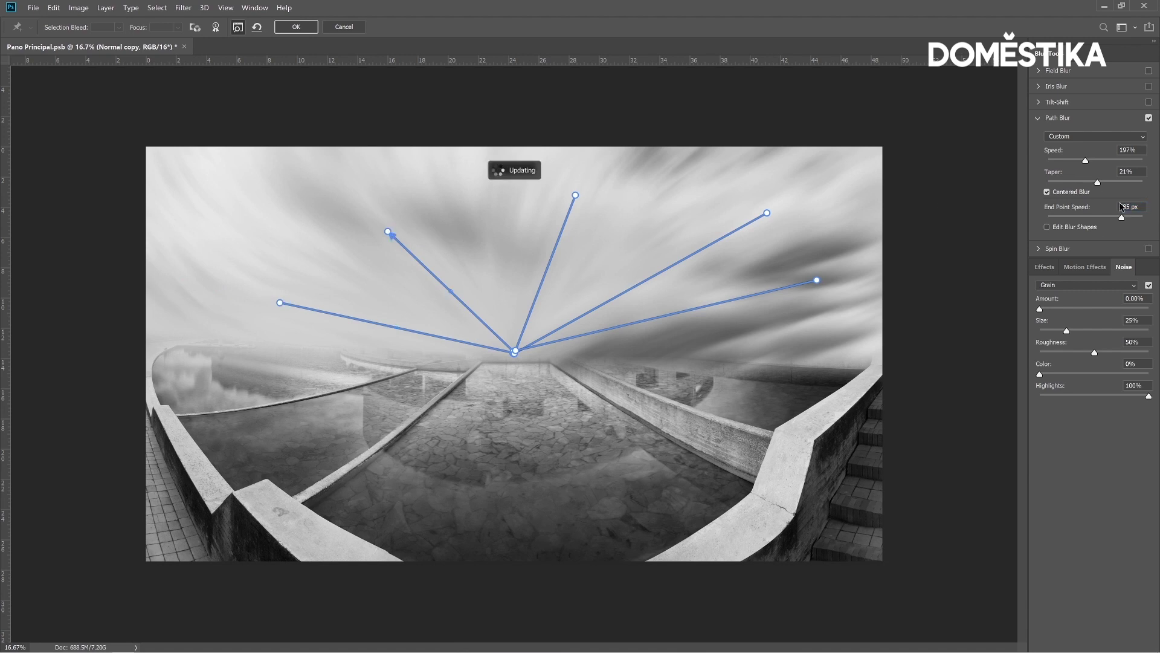
drag(1122, 217, 1143, 217)
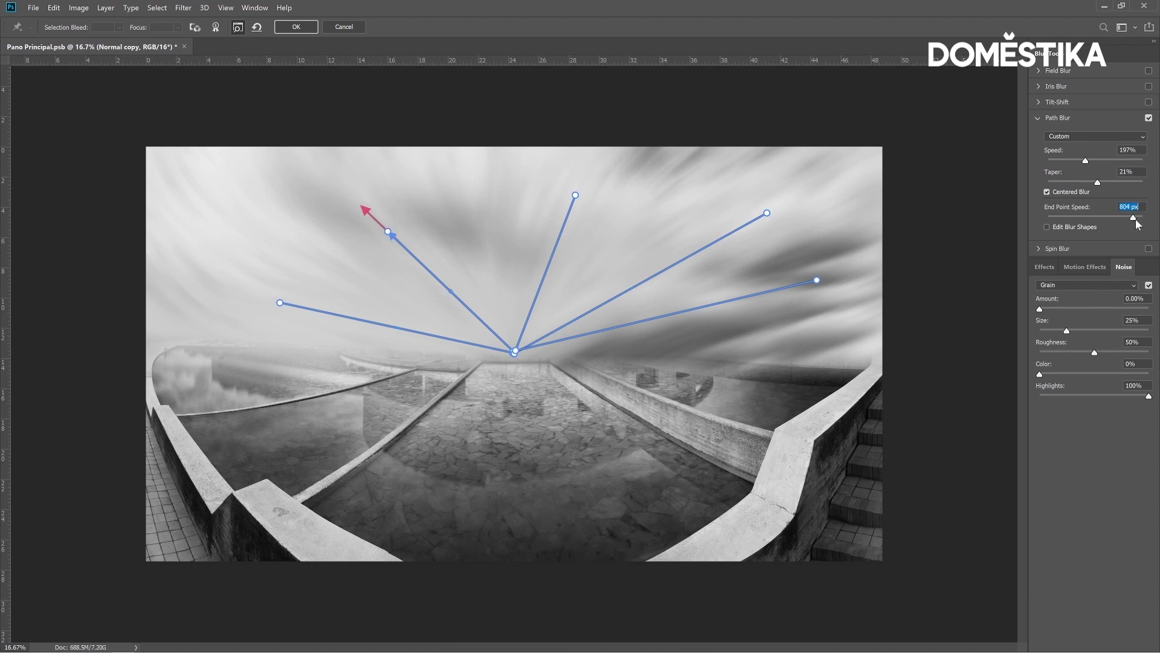
Draw two more blur paths from the centre into the sky and set Speed to 242%.
click(303, 221)
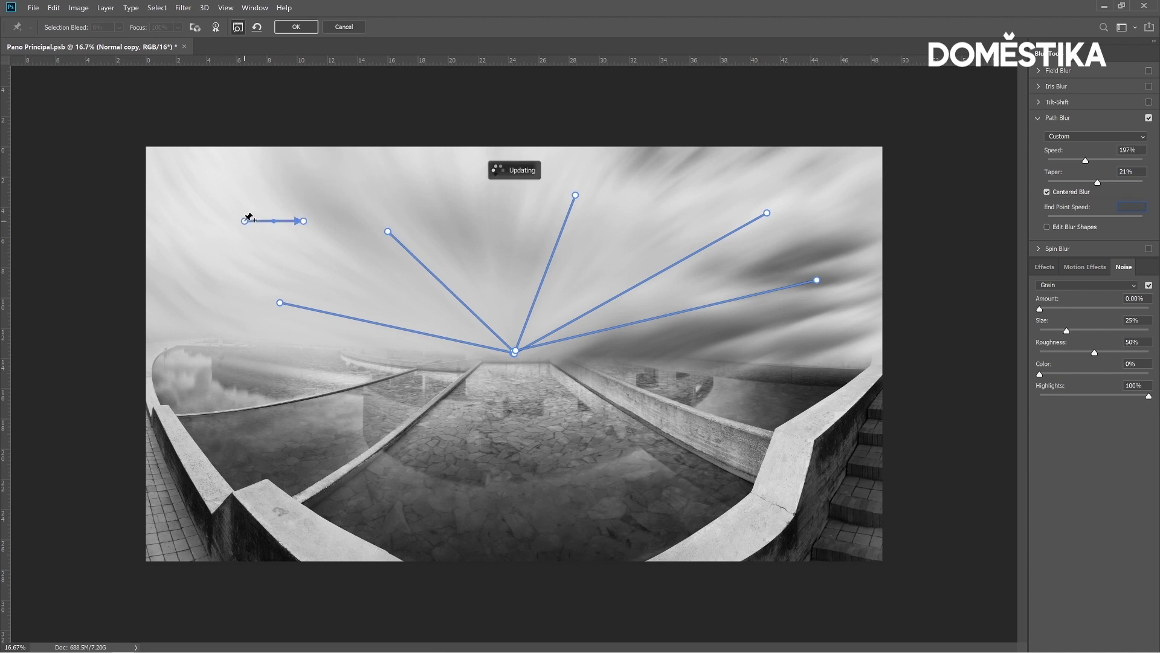
click(402, 275)
click(513, 350)
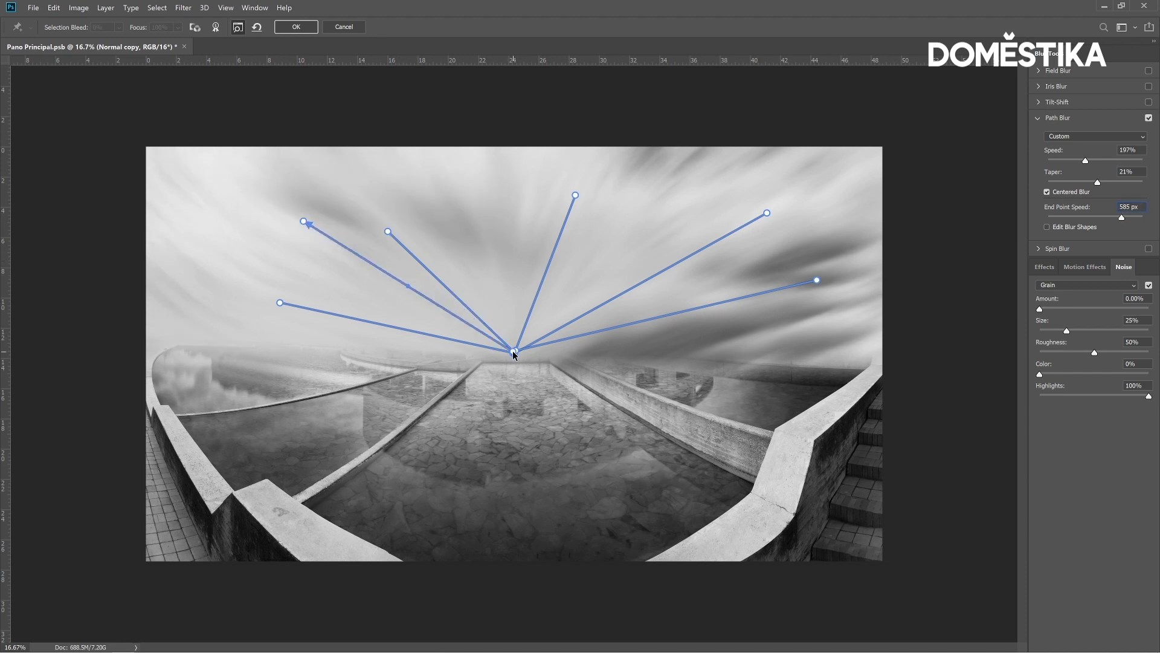
drag(303, 222, 192, 220)
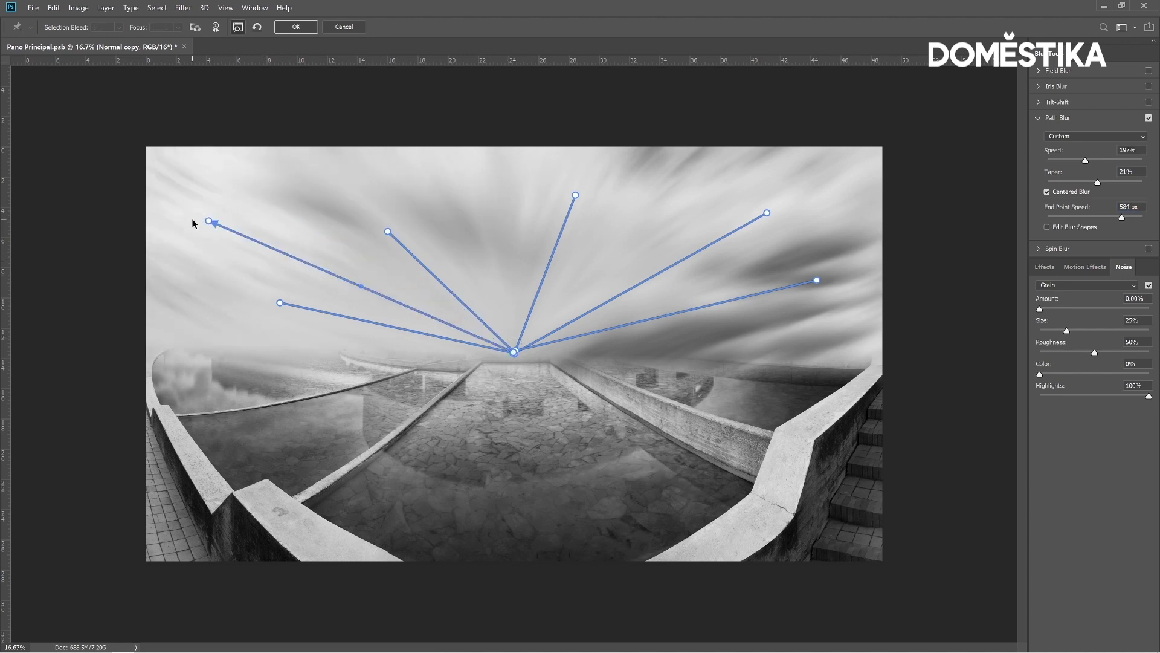
click(487, 181)
click(514, 352)
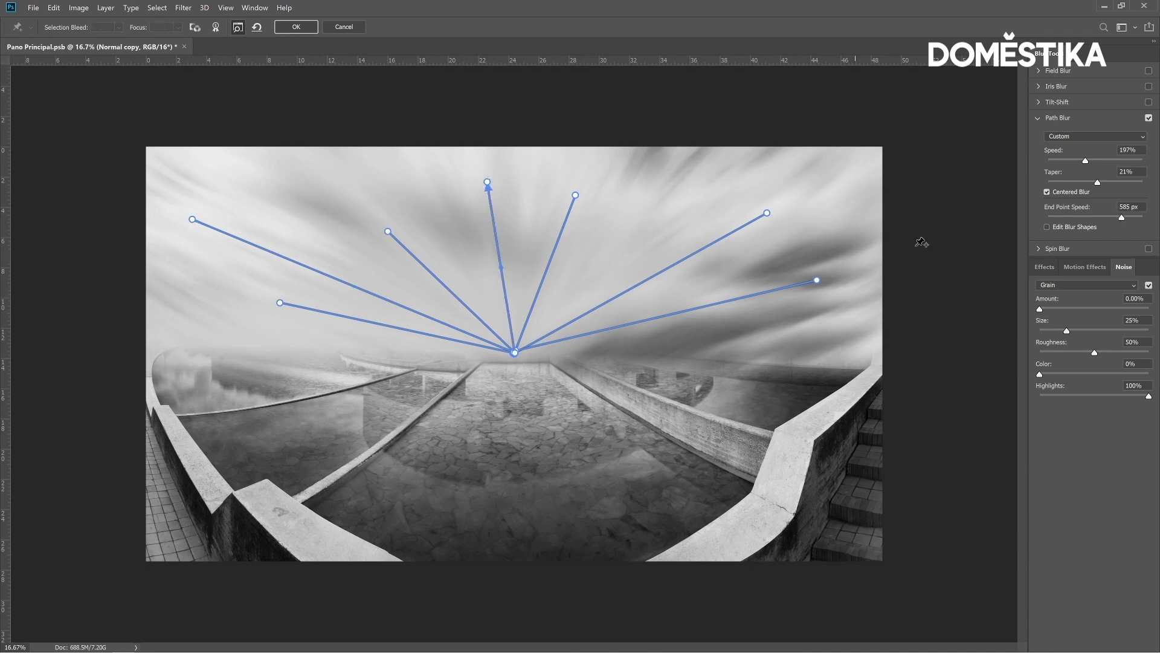
drag(1085, 162, 1096, 162)
drag(1095, 164, 1093, 163)
Apply the path blur, then clear its spill off the building and pools using the inverted Cielo selection.
click(295, 27)
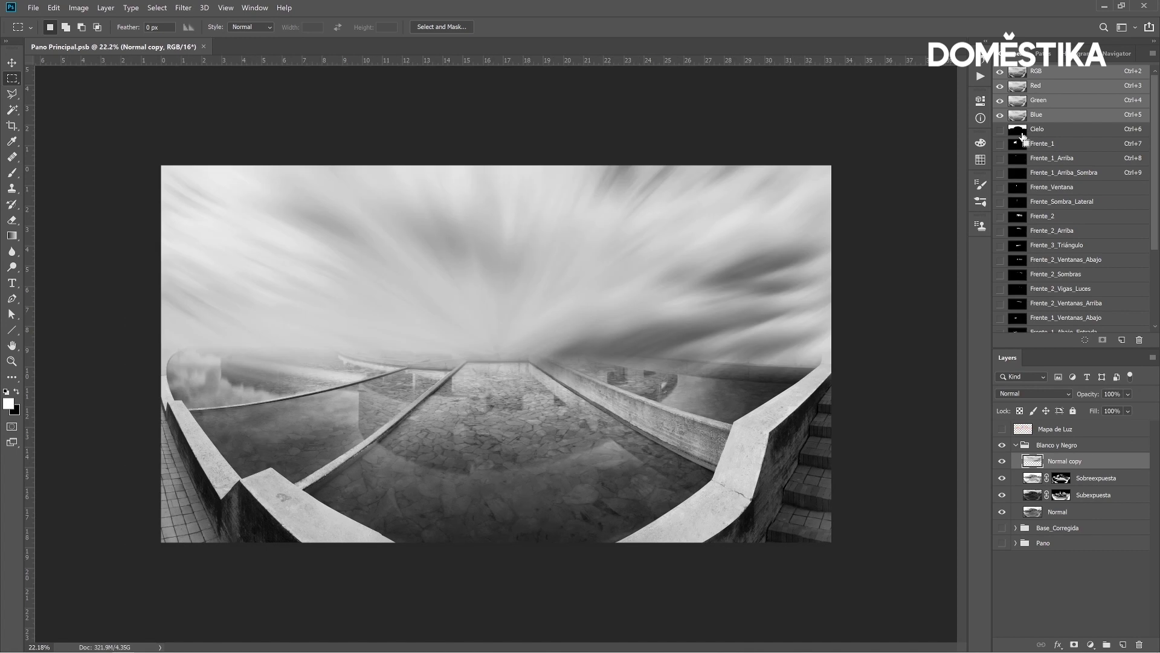
ctrl+click(1022, 138)
key(ctrl+shift+i)
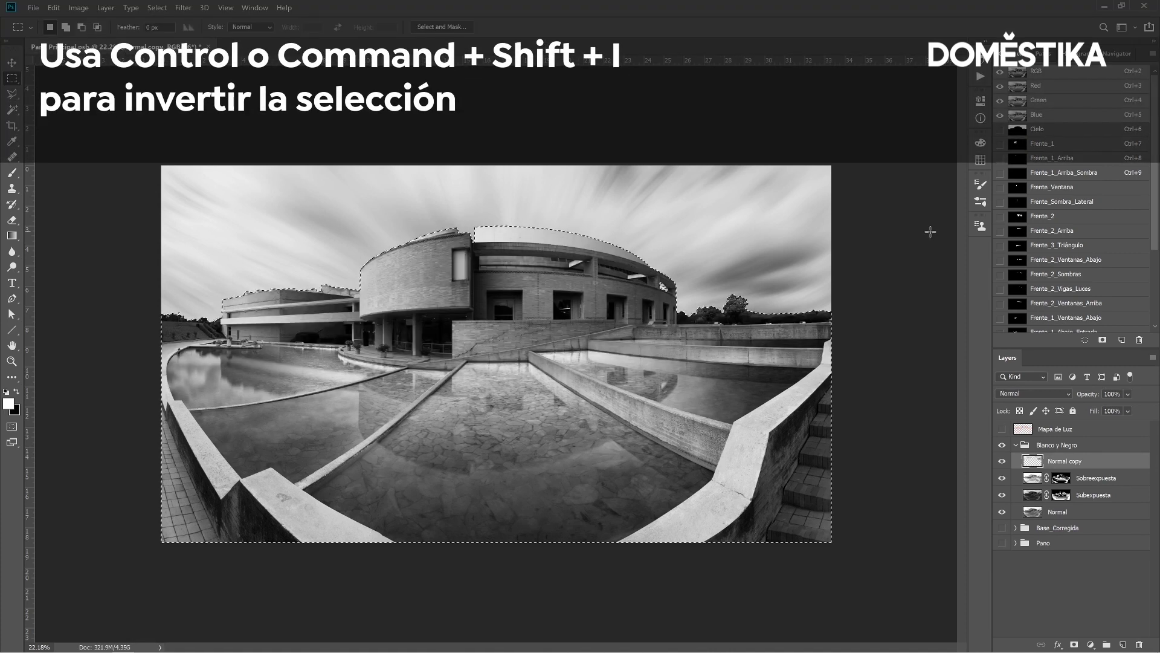
key(ctrl+d)
scroll(304, 283, up, 2)
scroll(278, 299, up, 1)
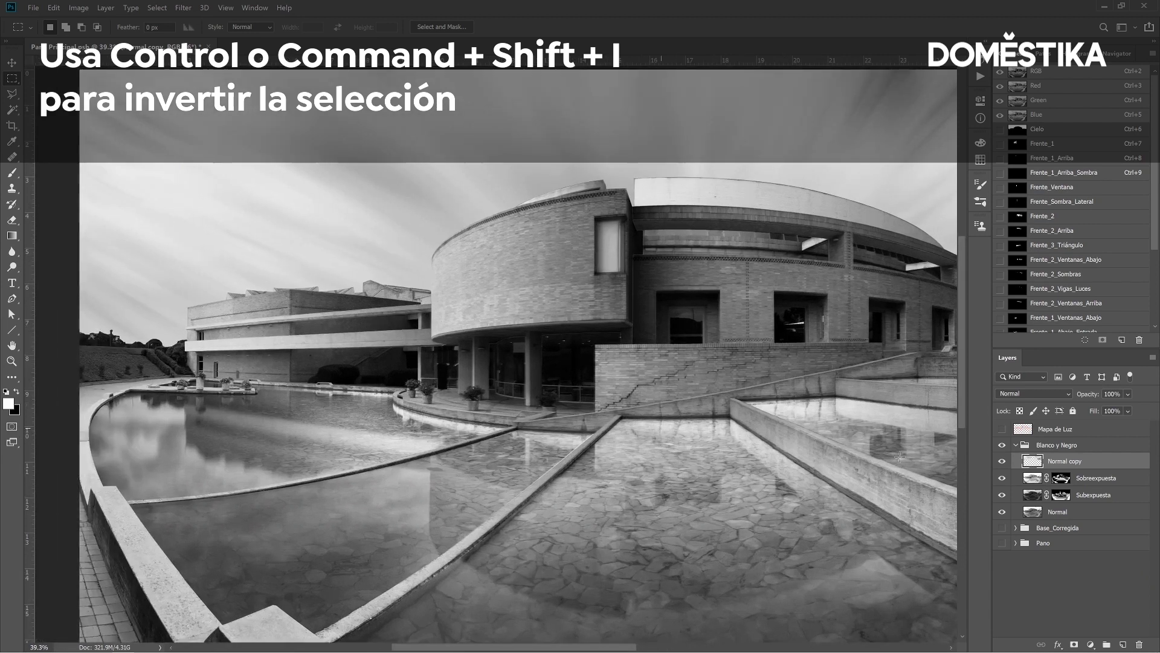
click(1001, 462)
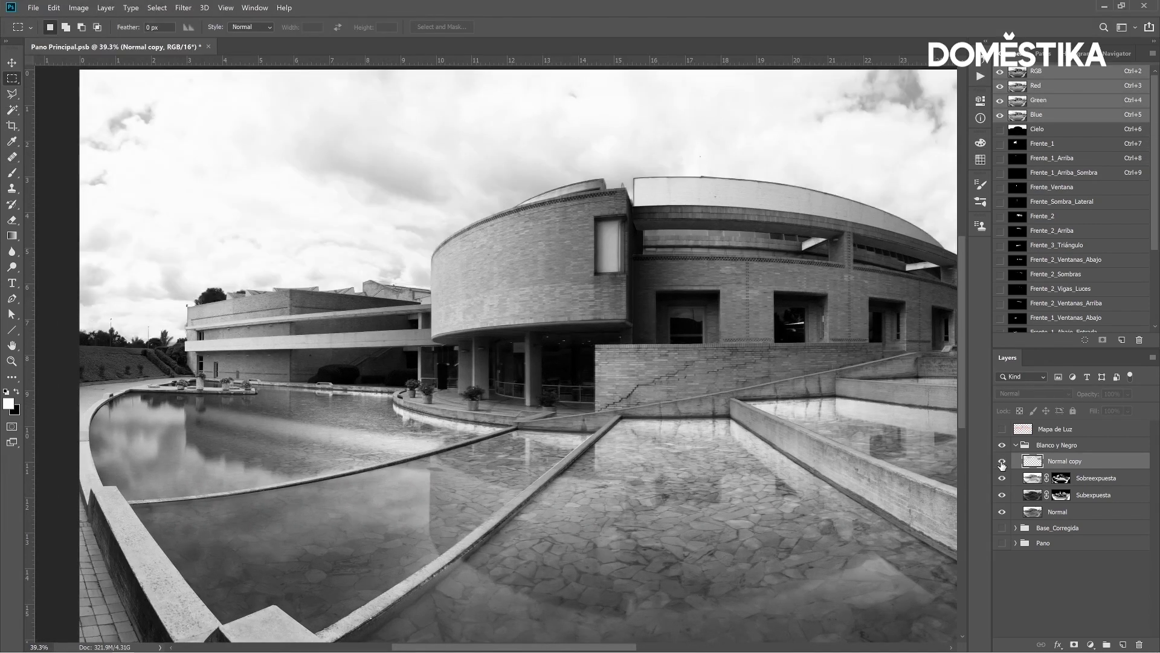
click(1001, 461)
scroll(648, 295, up, 1)
scroll(648, 296, up, 1)
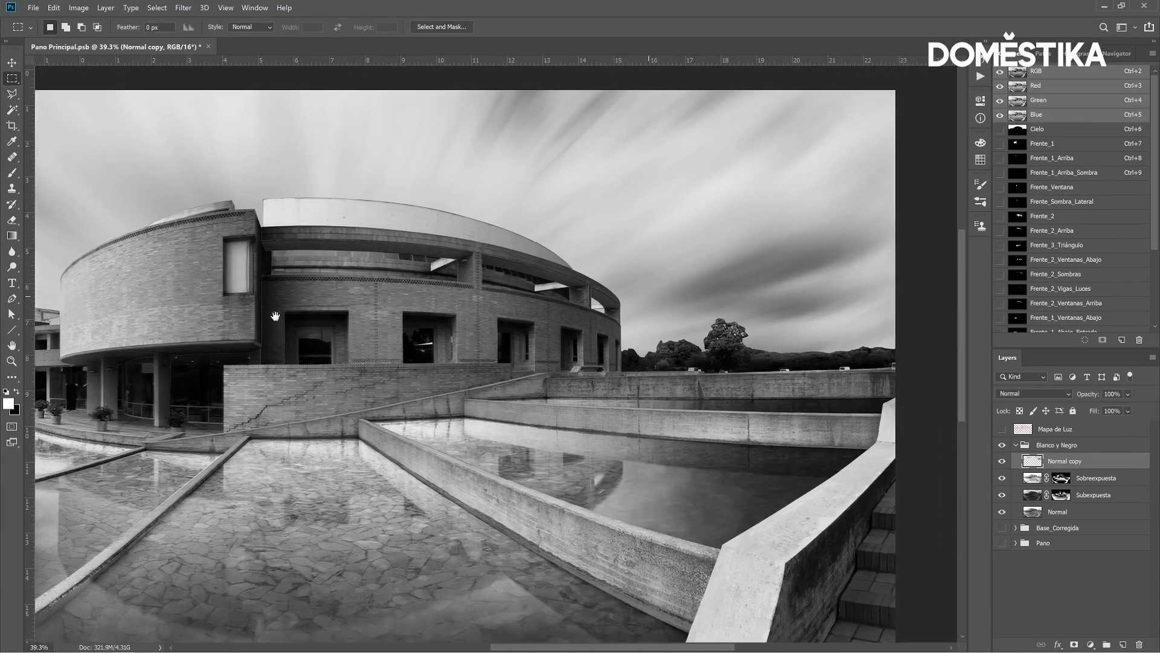
scroll(648, 295, up, 2)
click(1002, 462)
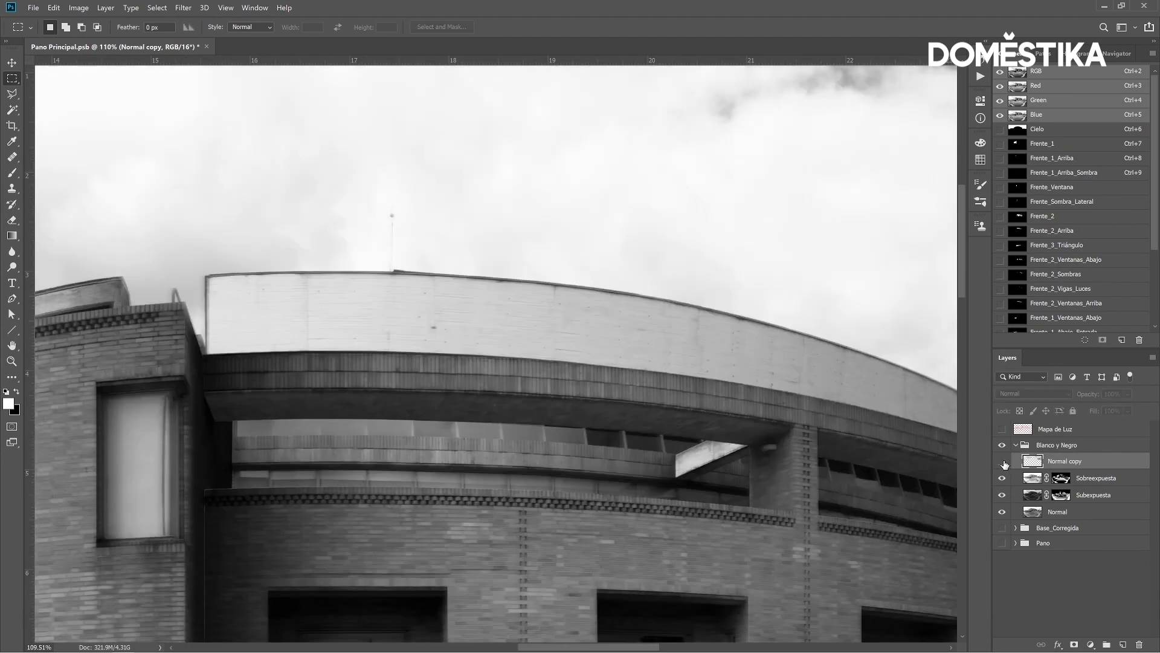
click(1002, 461)
drag(301, 426, 737, 424)
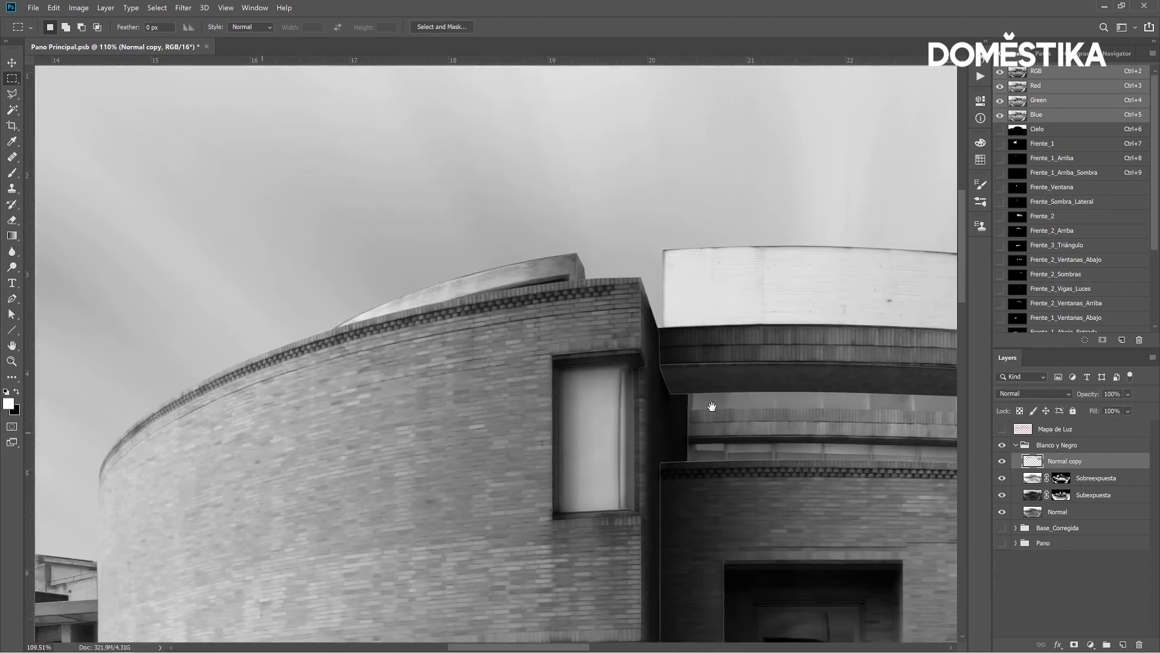
click(1003, 463)
drag(139, 475, 492, 407)
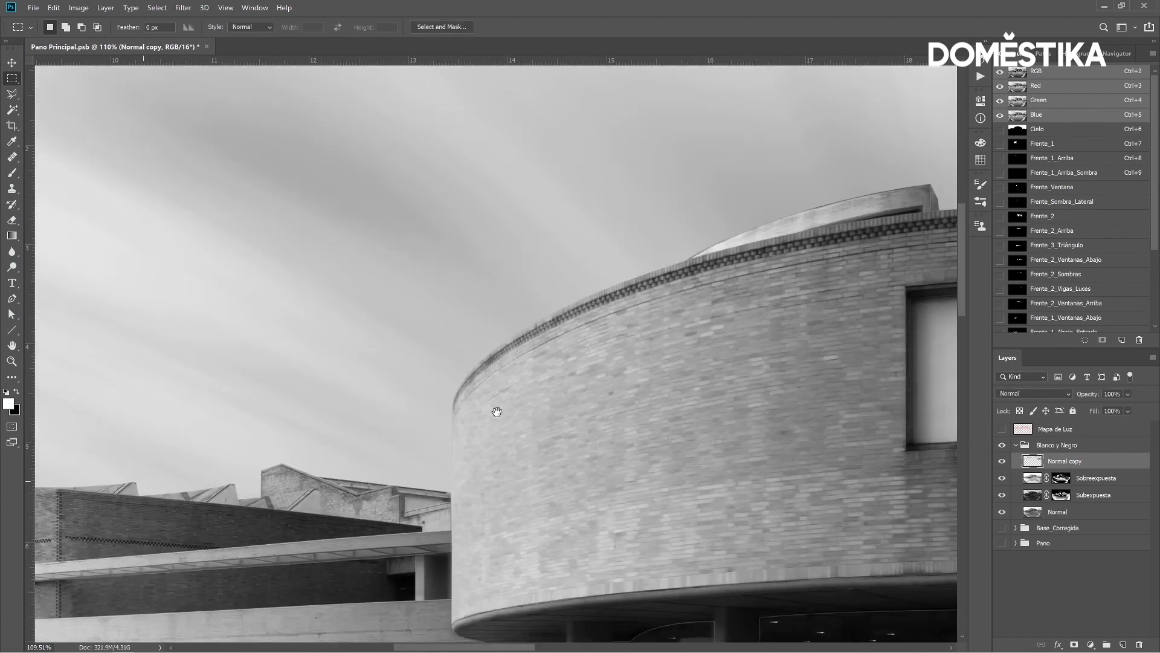
click(1002, 466)
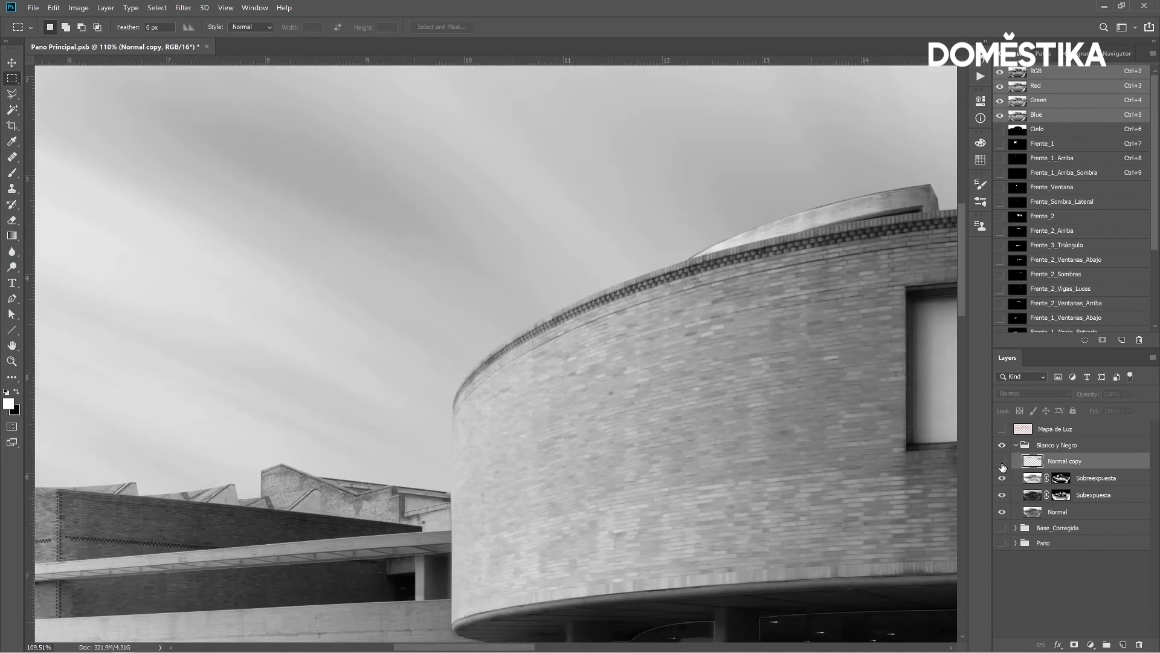
click(1002, 462)
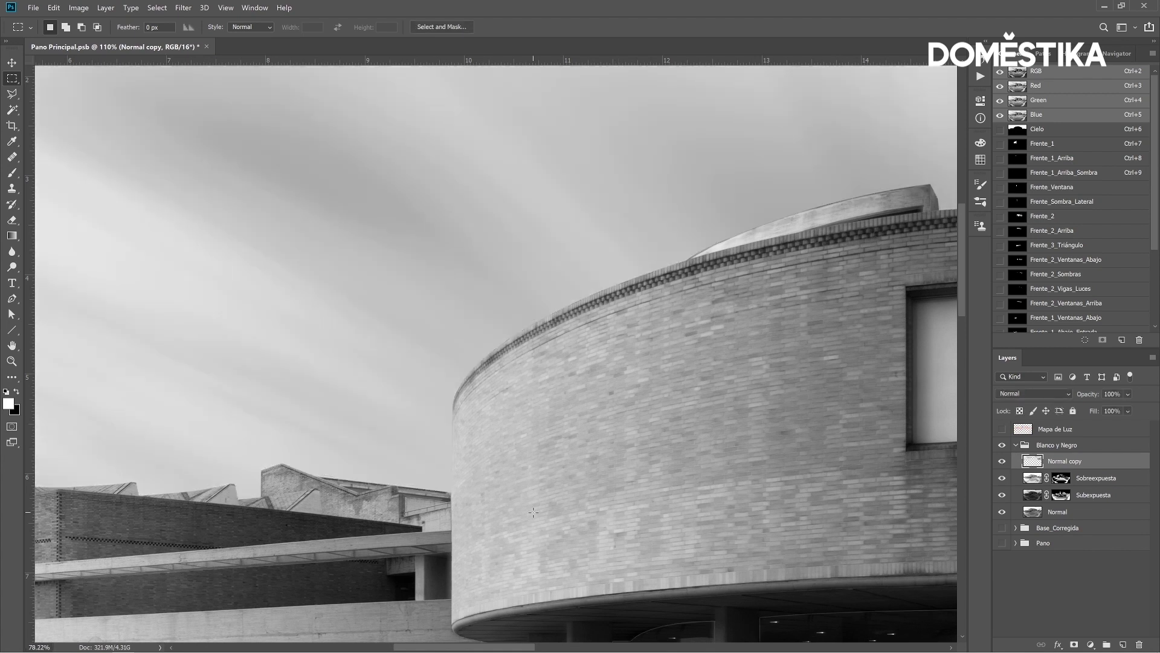
scroll(499, 512, down, 3)
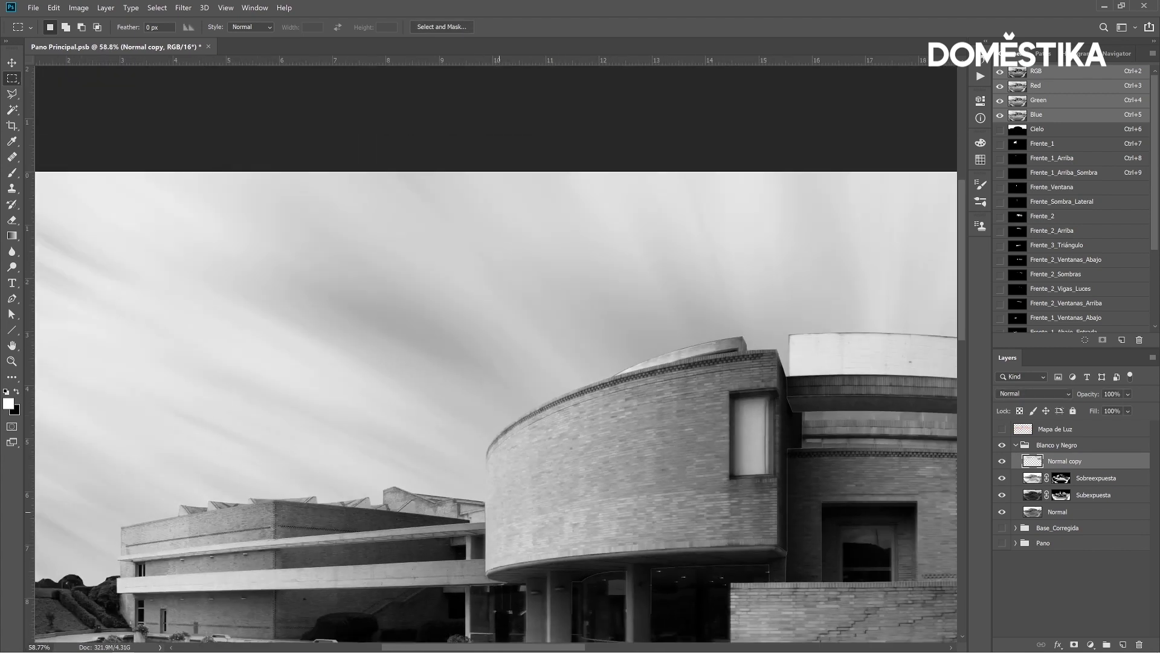
scroll(474, 423, down, 4)
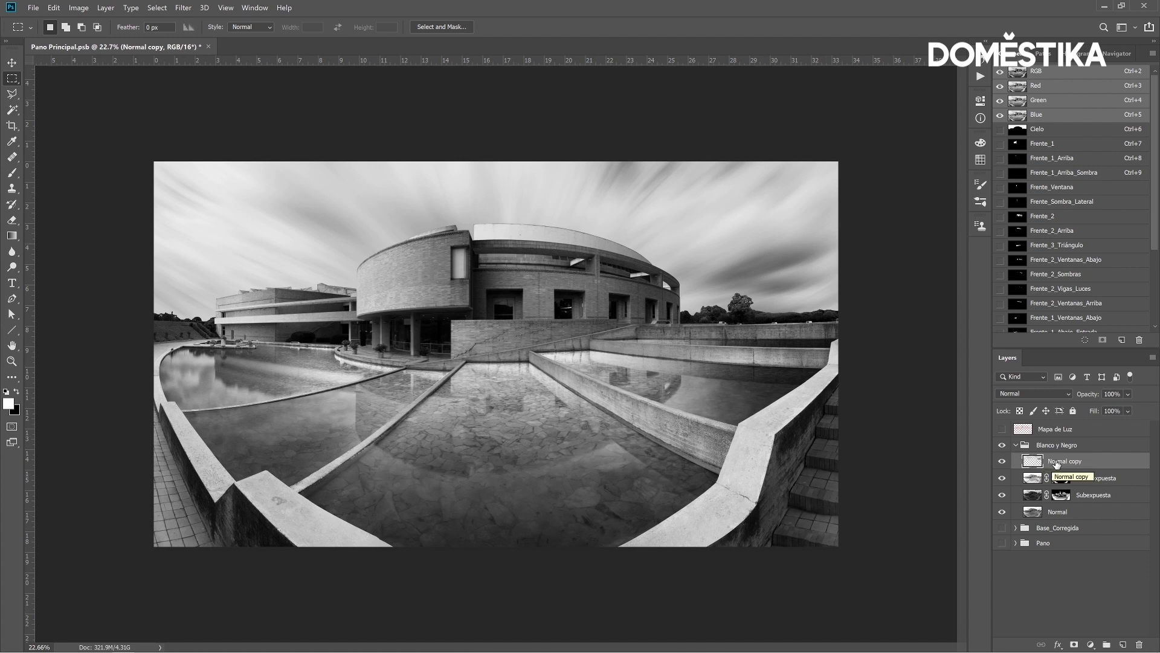
Convert Normal copy to a smart object and apply a Camera Raw filter with sharply lowered Exposure.
right_click(1057, 463)
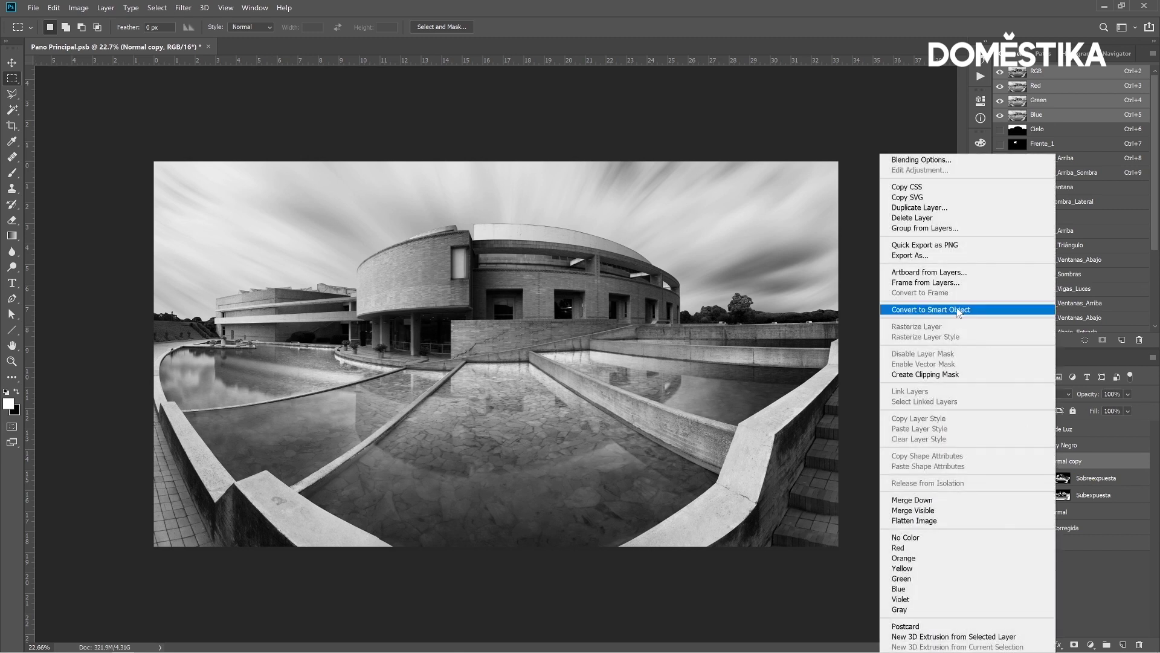
click(957, 310)
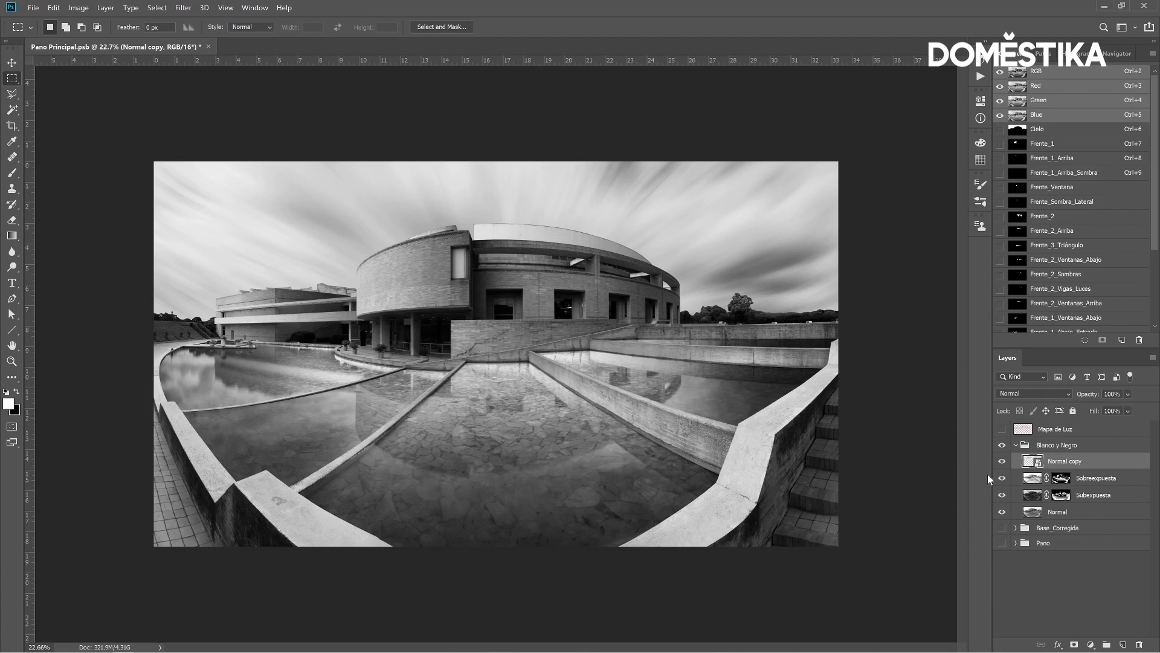
key(ctrl+shift+a)
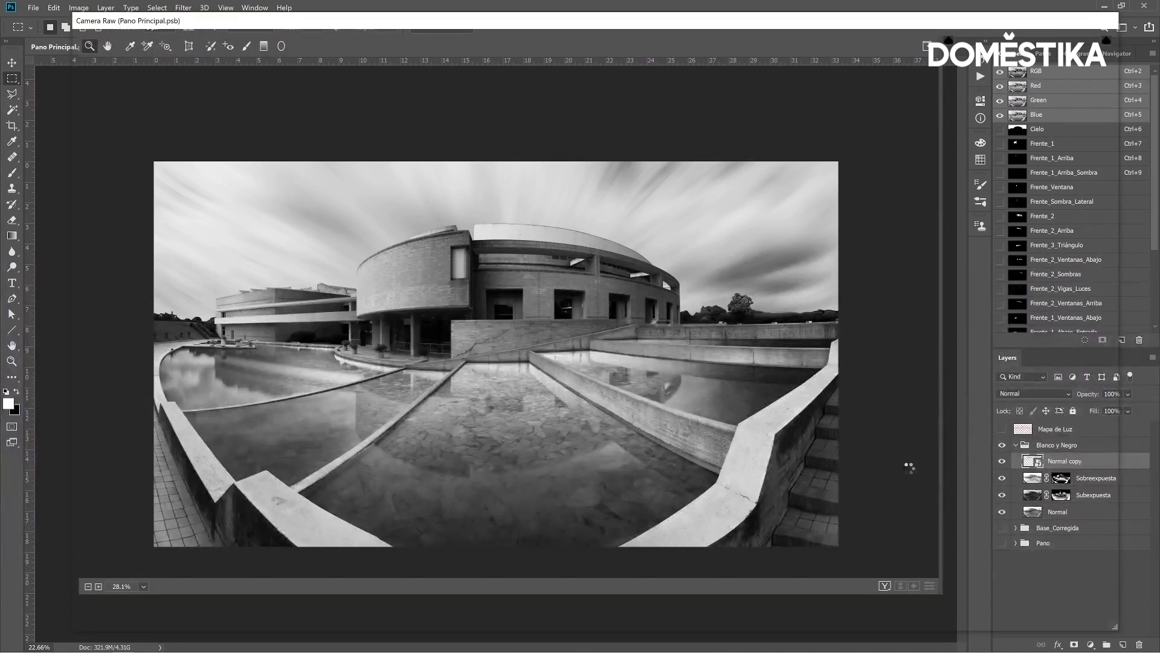
drag(1026, 306, 979, 307)
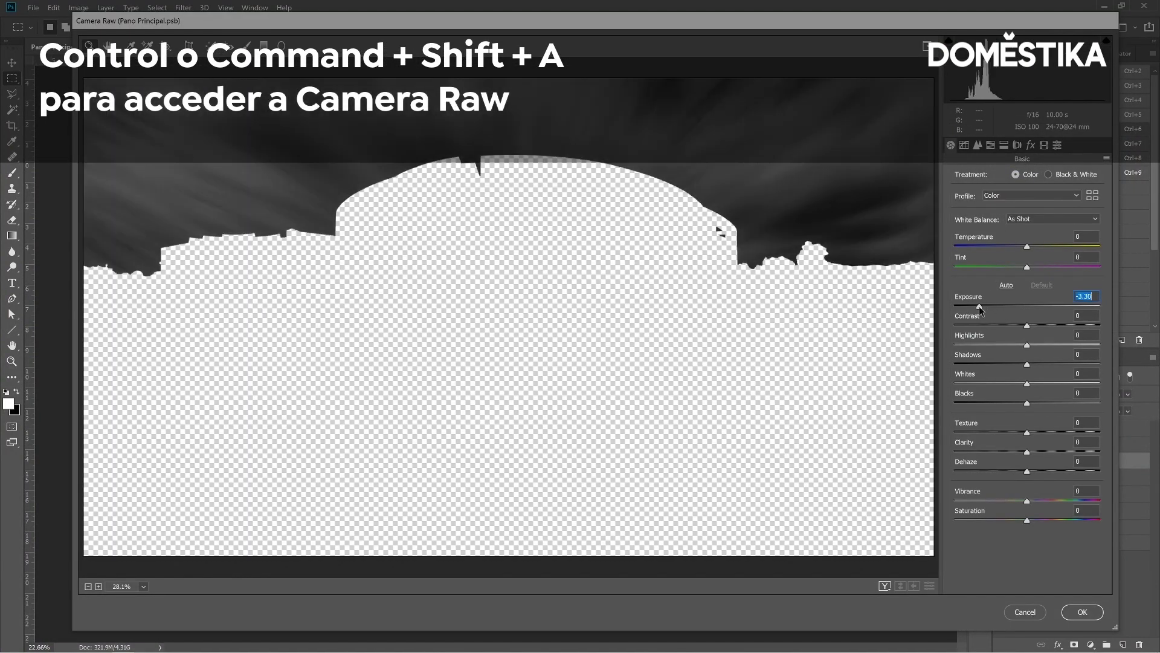
click(1079, 612)
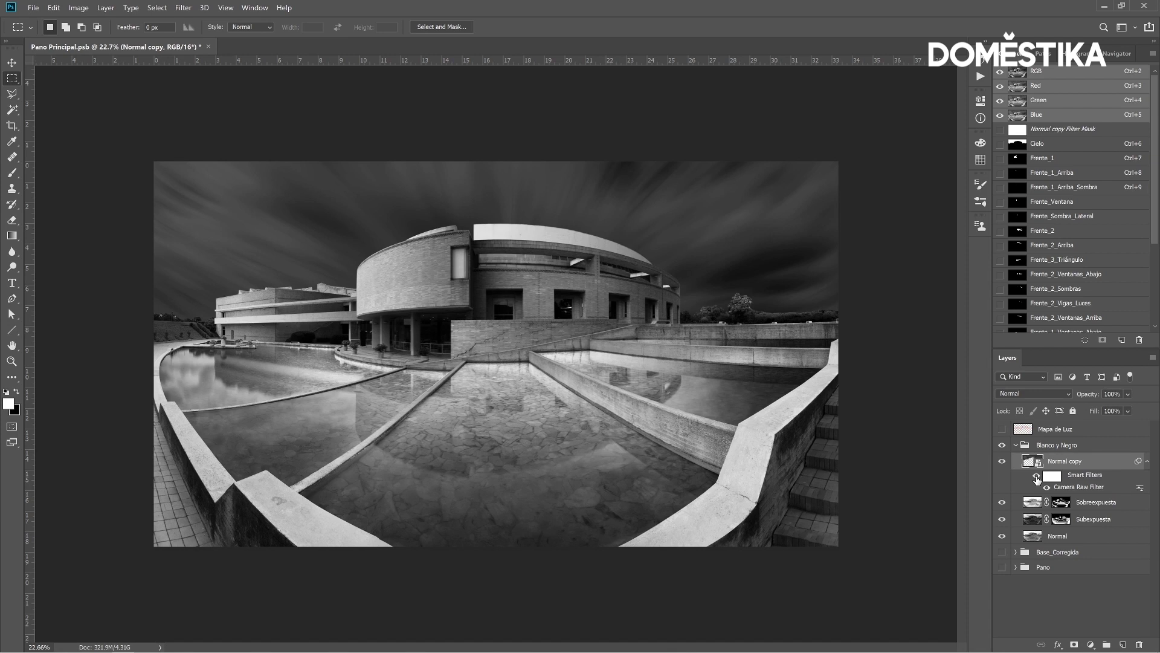
Compare the sky with and without its Camera Raw filter, remove it, and reopen Camera Raw.
click(1037, 477)
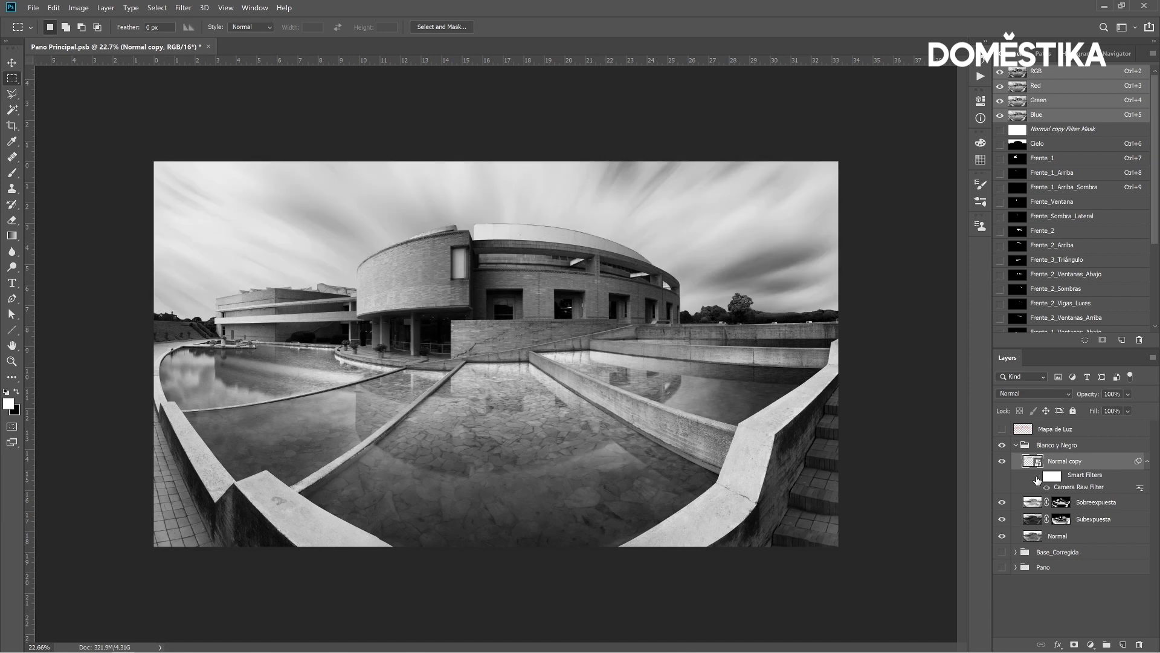
click(1037, 477)
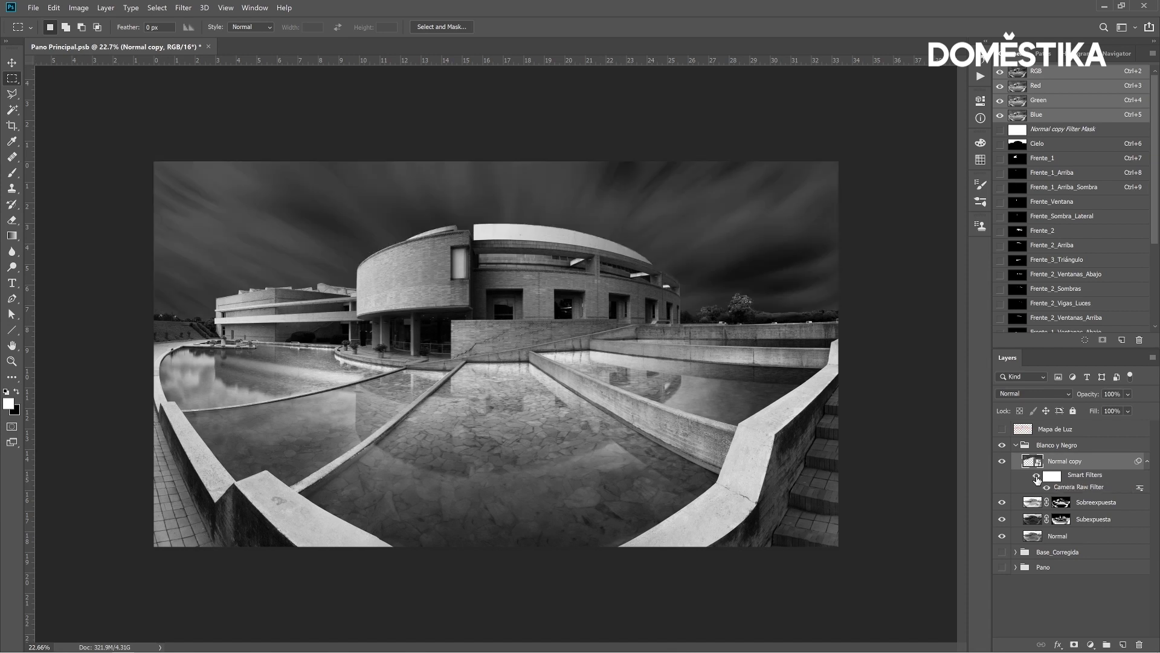
click(1037, 478)
key(ctrl+z)
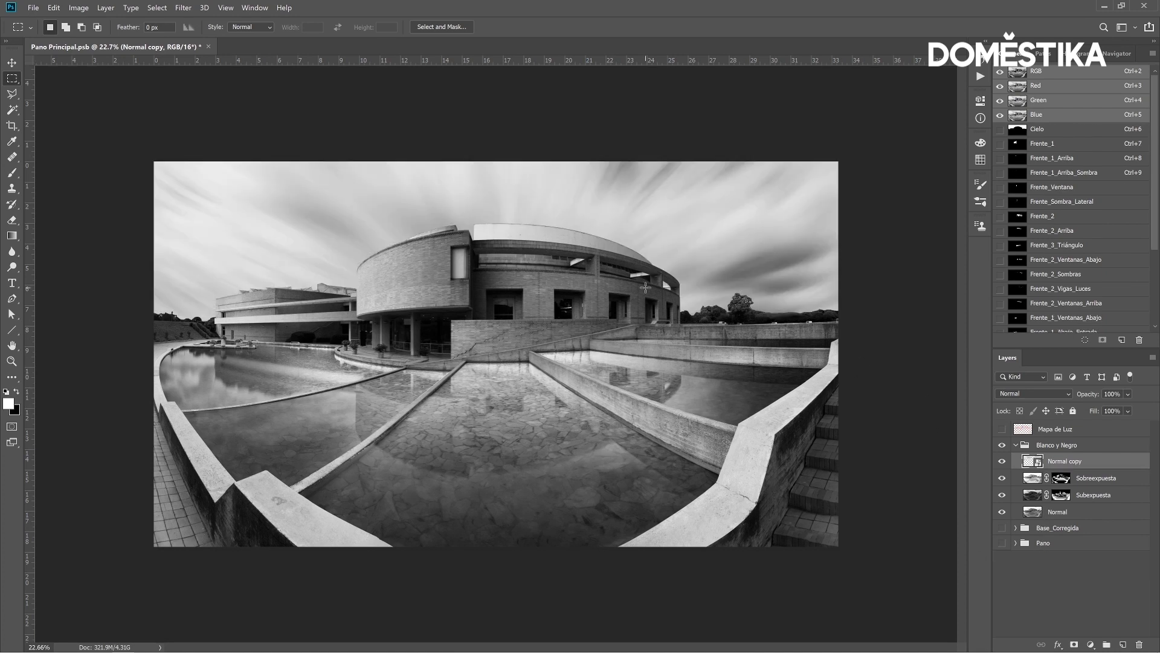
key(ctrl+shift+a)
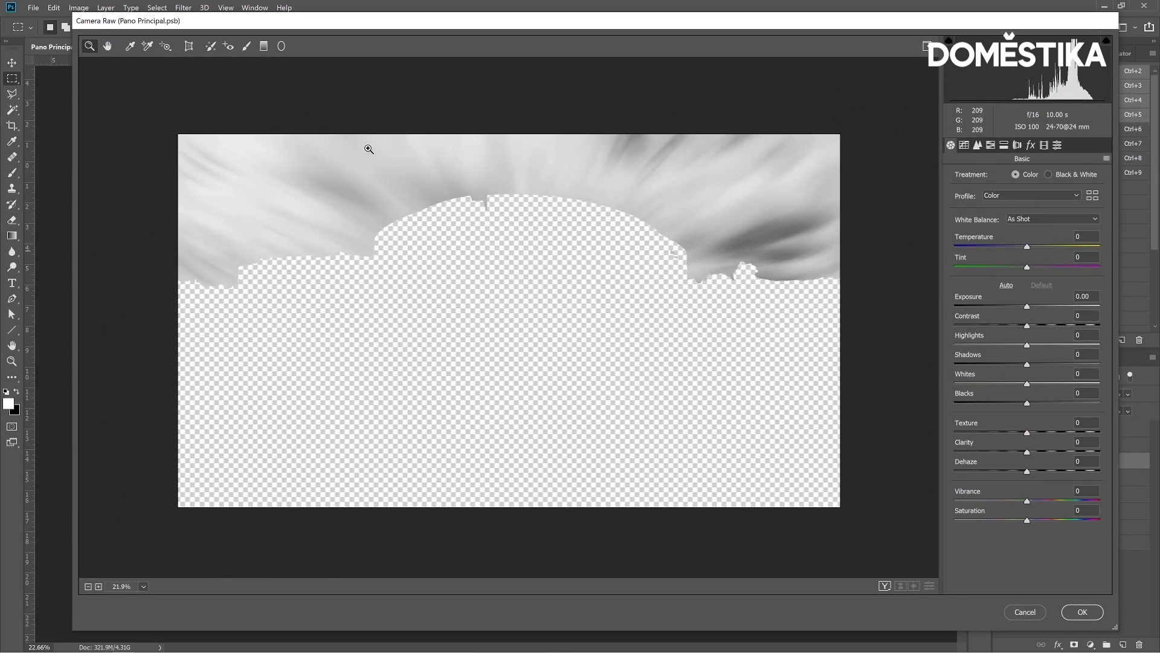
Lower the sky to Exposure -2.00 with Contrast +35 and select the Radial Filter tool.
mouse_move(1026, 307)
mouse_down()
mouse_move(1003, 307)
mouse_move(1053, 326)
mouse_move(998, 306)
mouse_up()
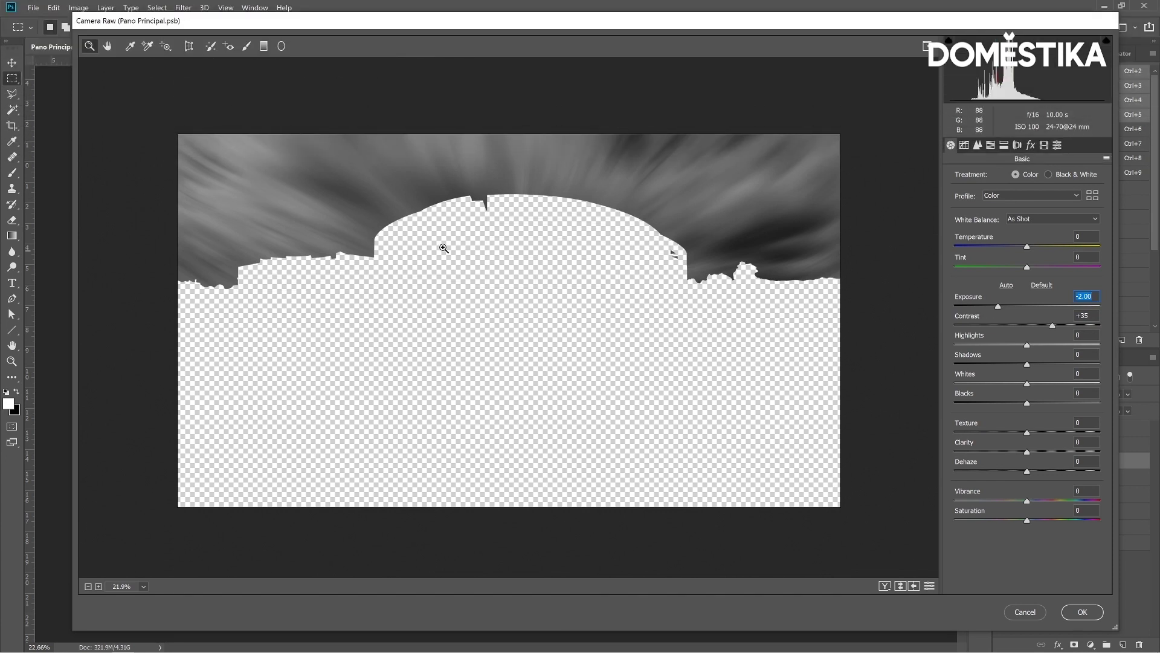
click(281, 46)
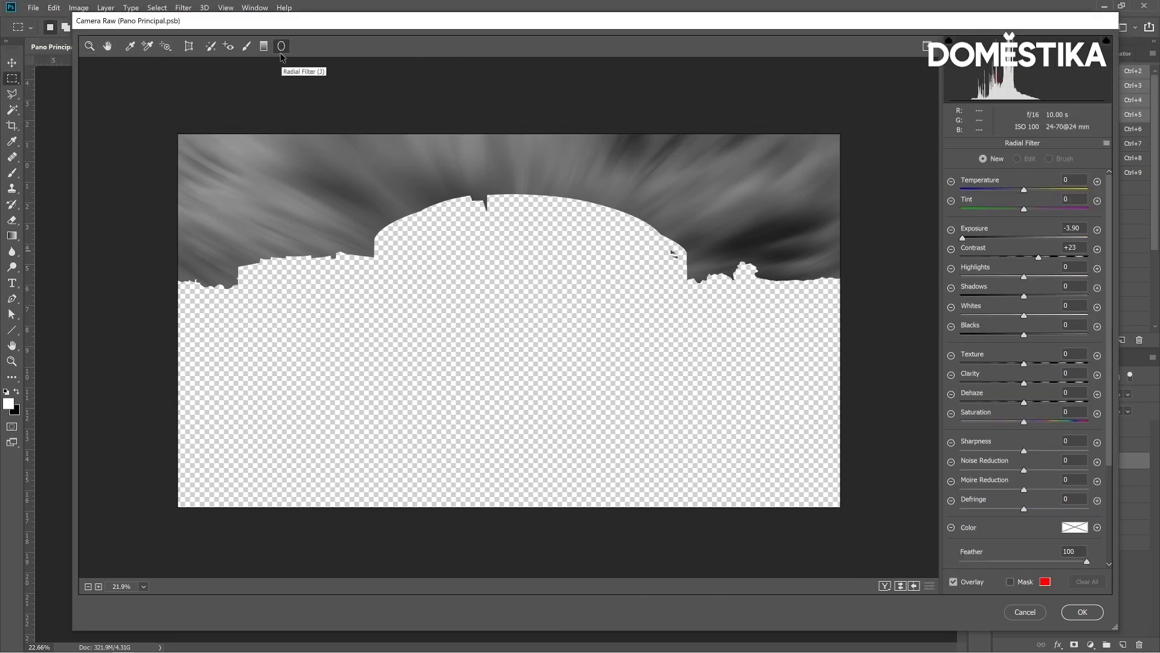
Reset the Radial Filter's local settings and draw an ellipse over the building's dome.
click(1106, 144)
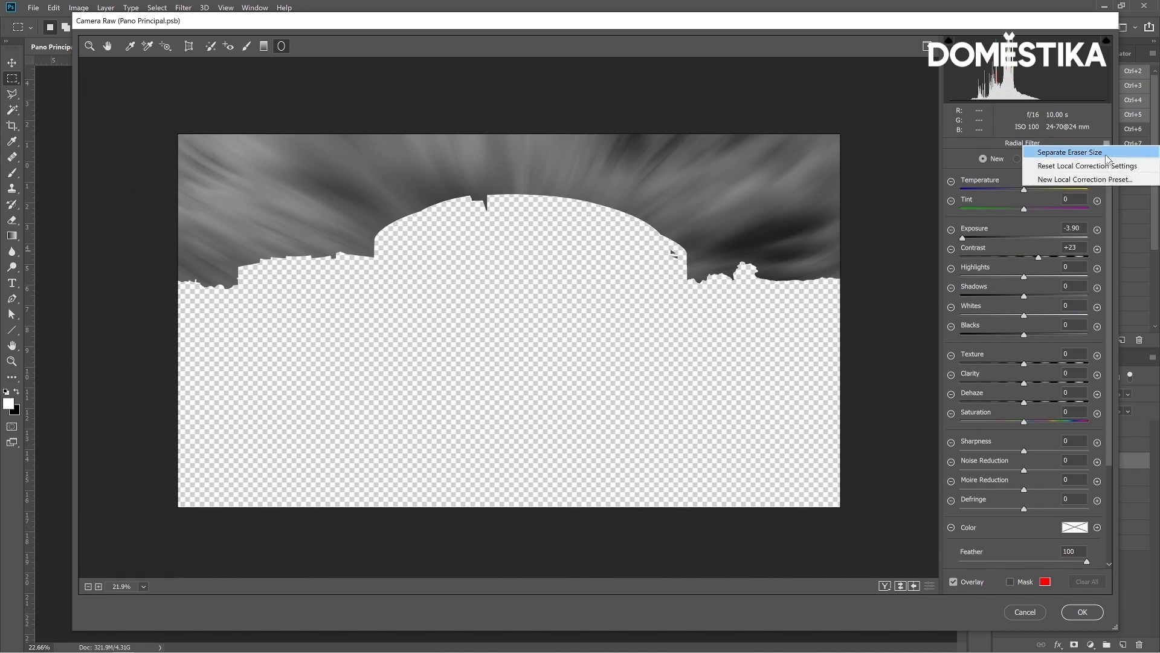
click(1103, 167)
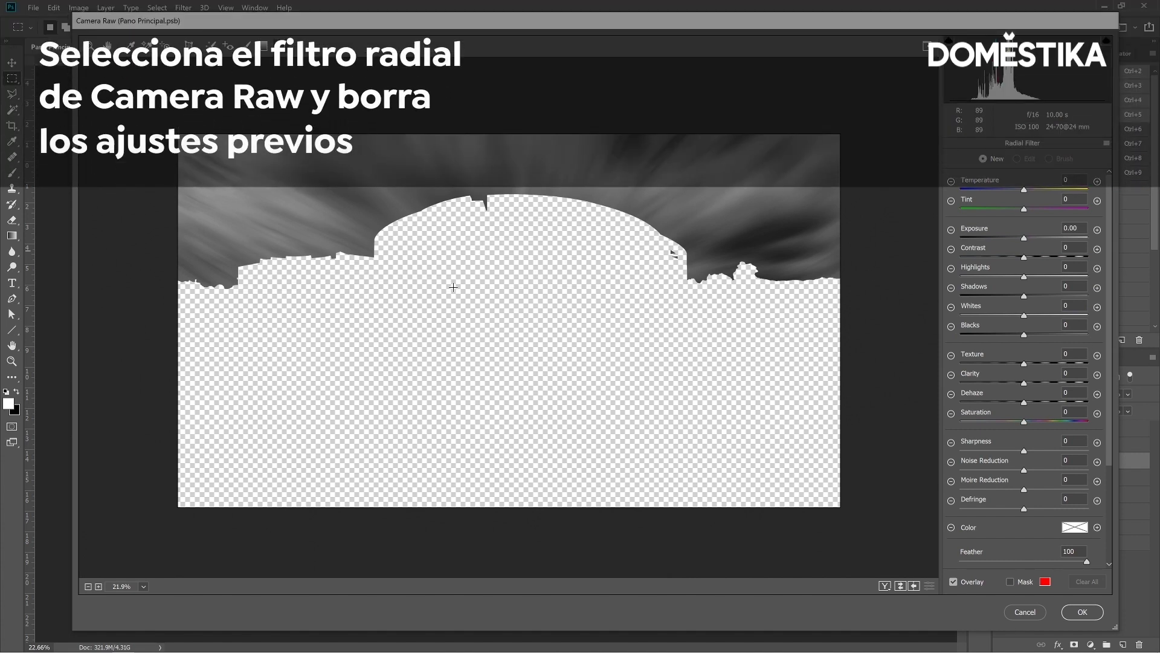
drag(594, 215, 594, 215)
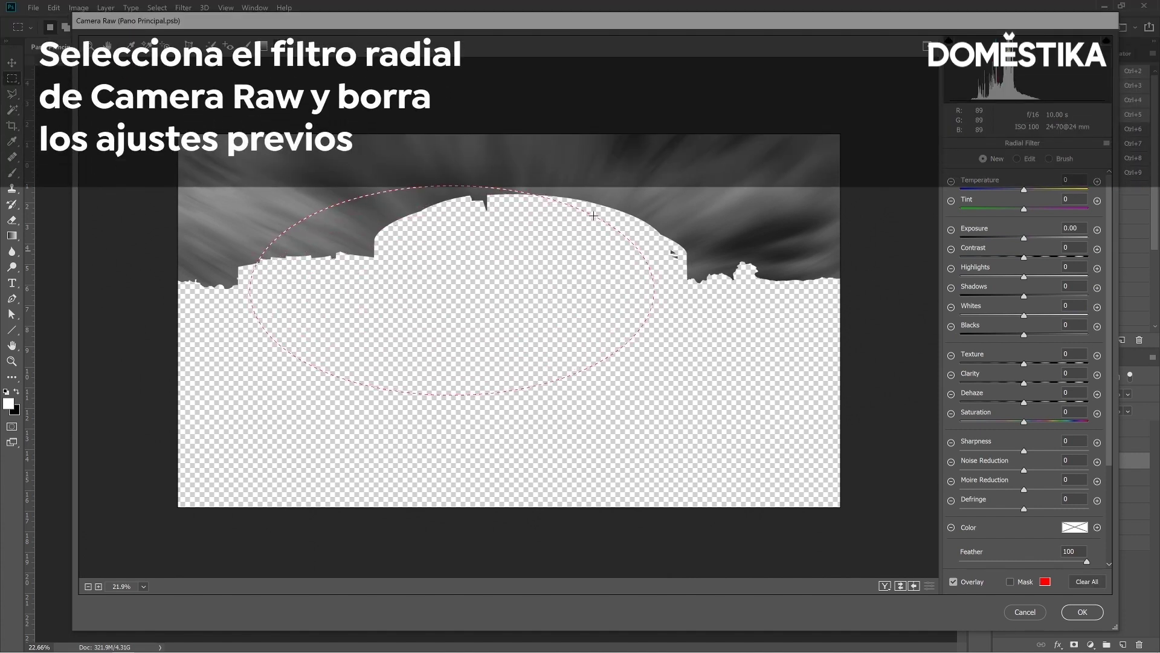
scroll(1021, 362, down, 1)
scroll(993, 438, down, 3)
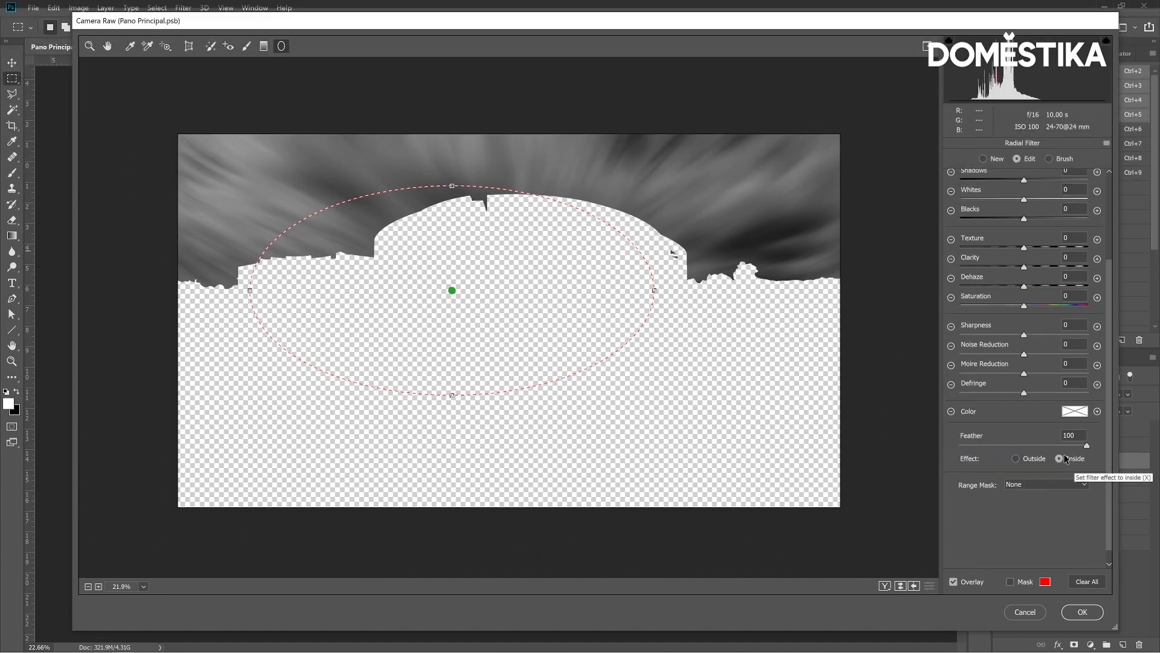
scroll(1031, 386, up, 1)
scroll(1031, 385, up, 3)
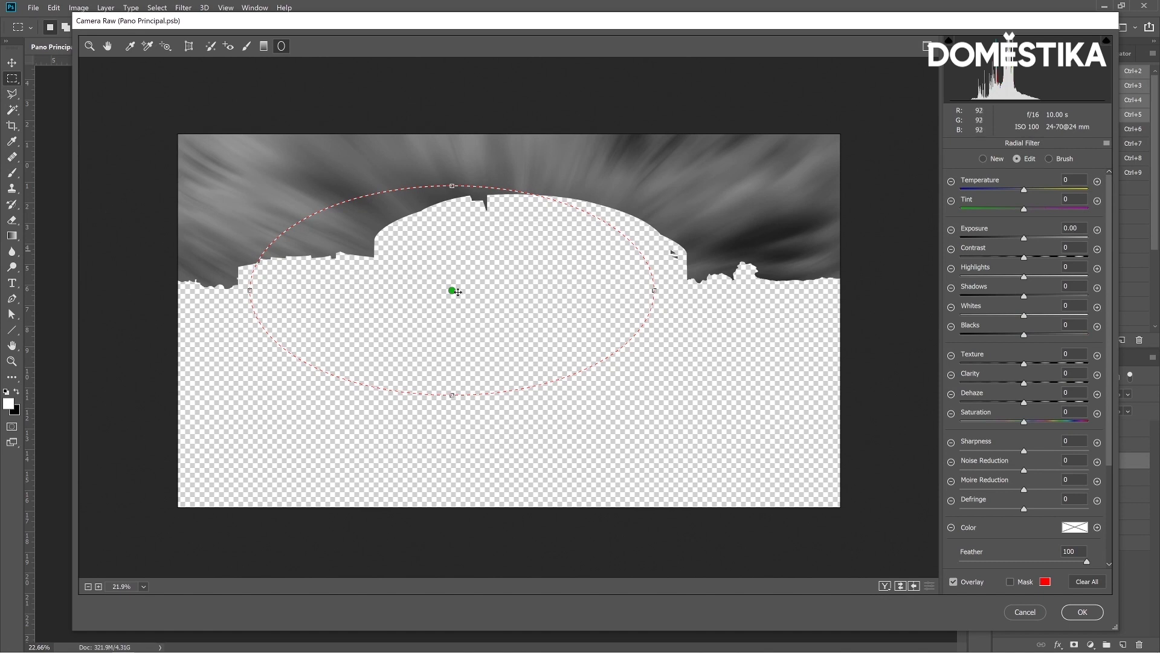
Move the glow ellipse higher, adjust its feathering, and widen it across the sky.
mouse_move(452, 291)
mouse_down()
mouse_move(508, 266)
mouse_move(505, 250)
mouse_up()
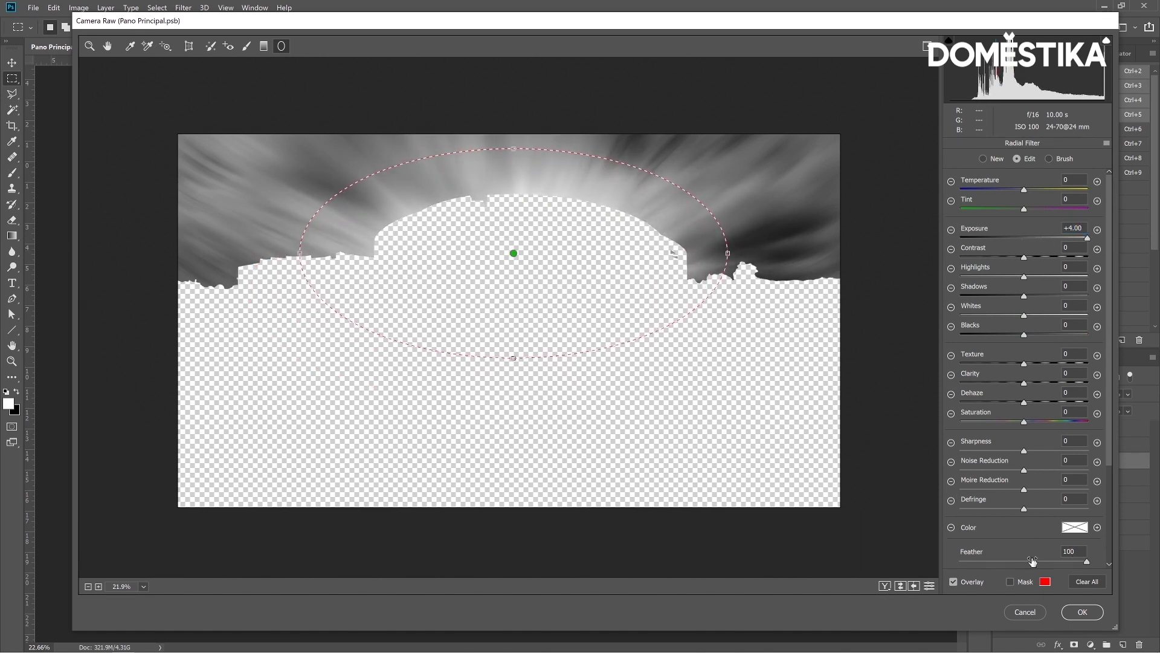
mouse_move(1075, 564)
mouse_down()
mouse_move(959, 557)
mouse_move(1119, 549)
mouse_up()
drag(301, 238, 291, 238)
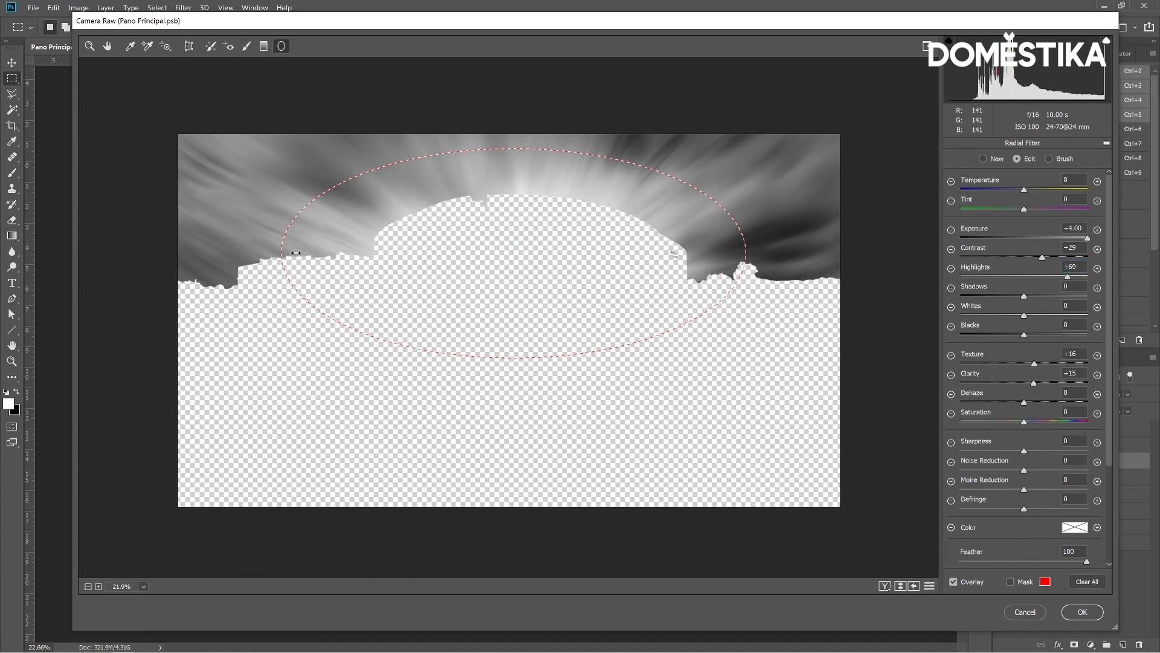
drag(728, 253, 754, 253)
Duplicate the radial glow, nudge the copy left, and reduce it to Exposure +0.55, Contrast +29.
right_click(522, 250)
click(556, 233)
drag(523, 250, 493, 249)
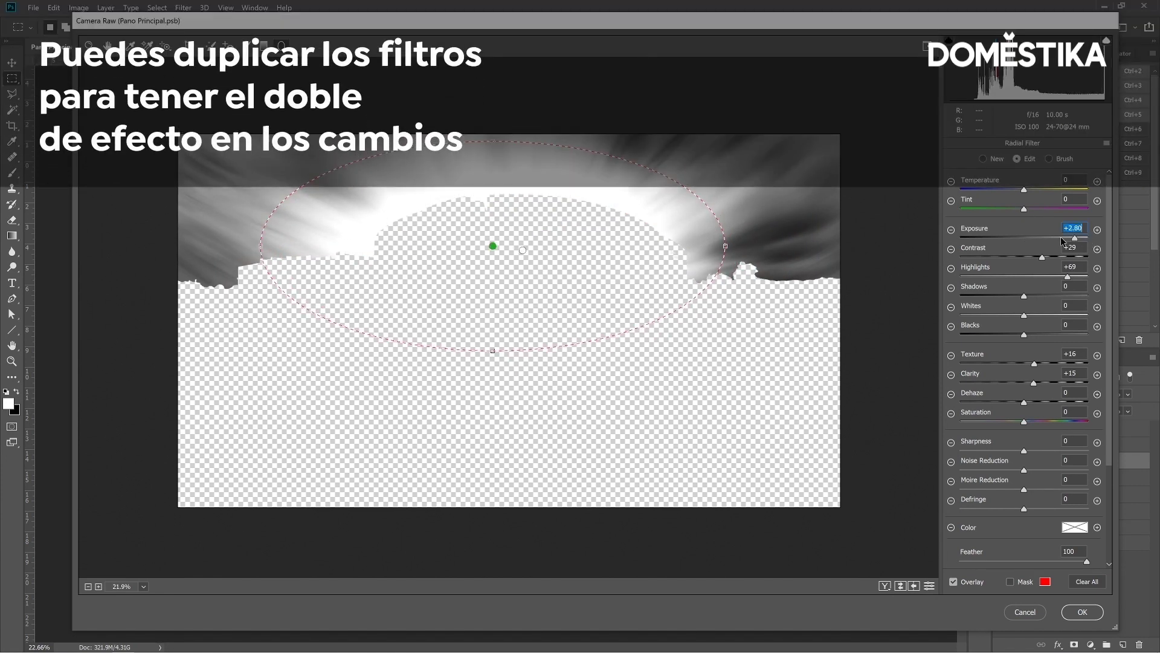
drag(1042, 242, 1035, 240)
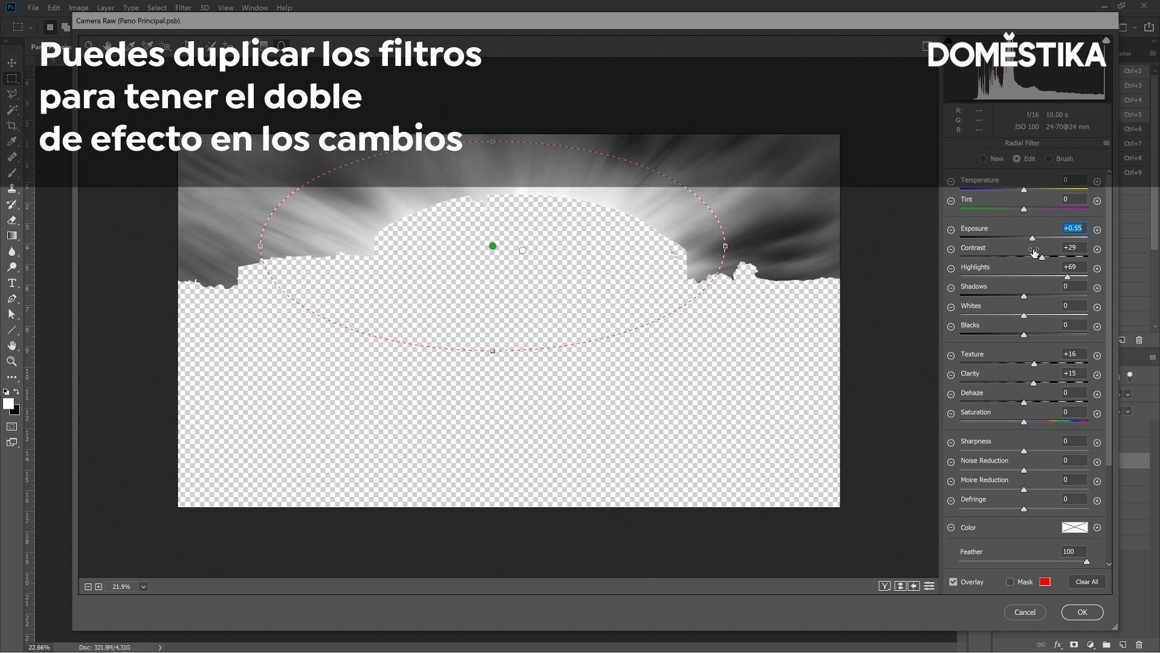
click(900, 585)
click(900, 586)
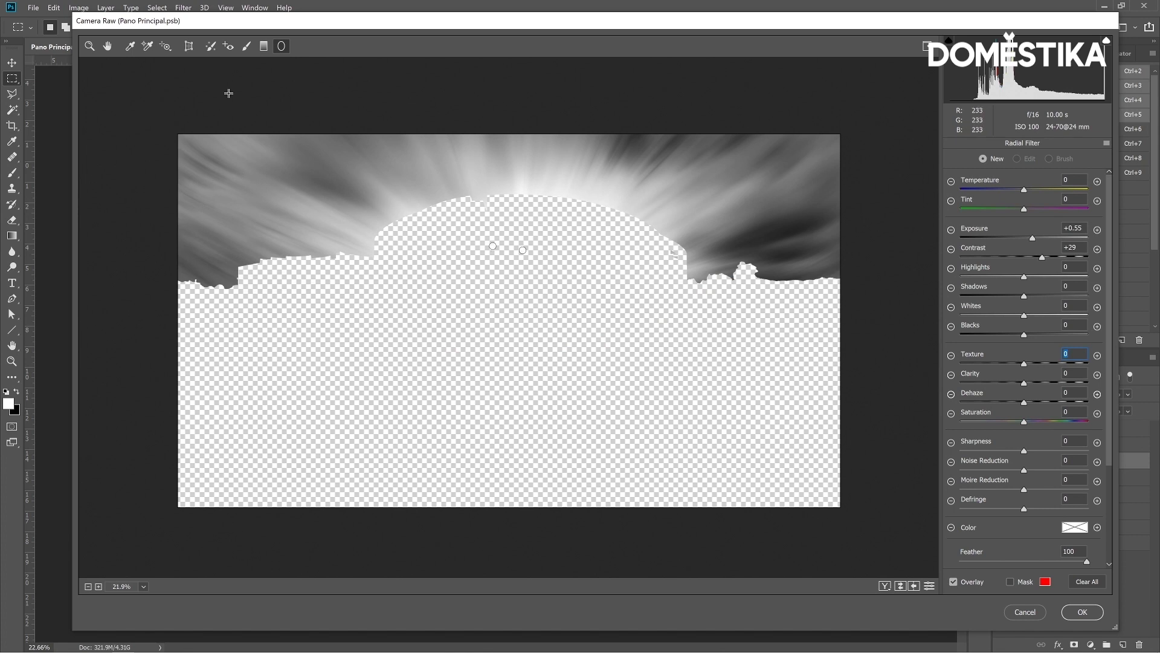
click(264, 46)
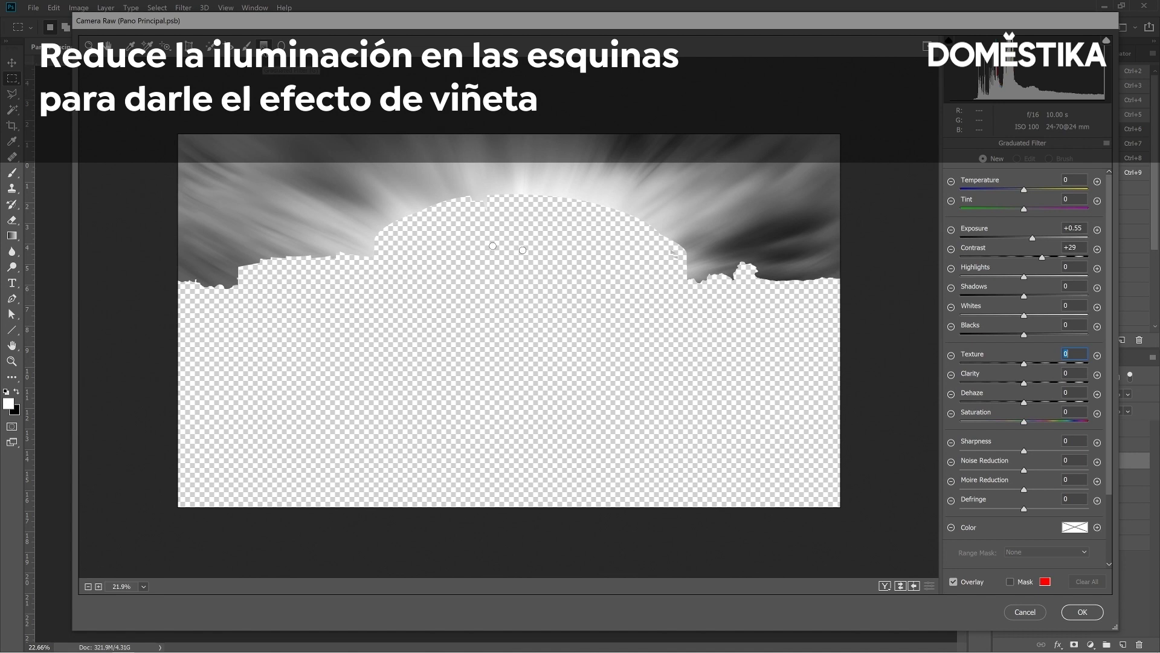
Reset the Graduated Filter settings and drag a gradient inward from the top-left corner.
click(1106, 144)
click(1101, 171)
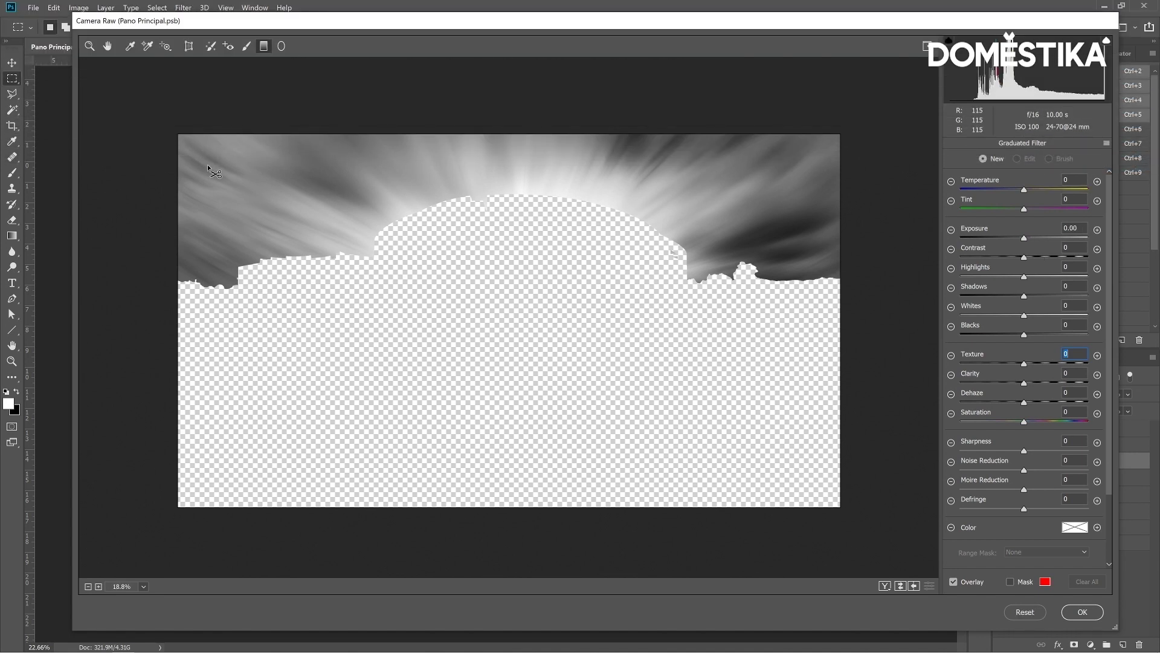
key(ctrl+minus)
mouse_move(200, 146)
mouse_down()
mouse_move(337, 229)
mouse_move(360, 283)
mouse_up()
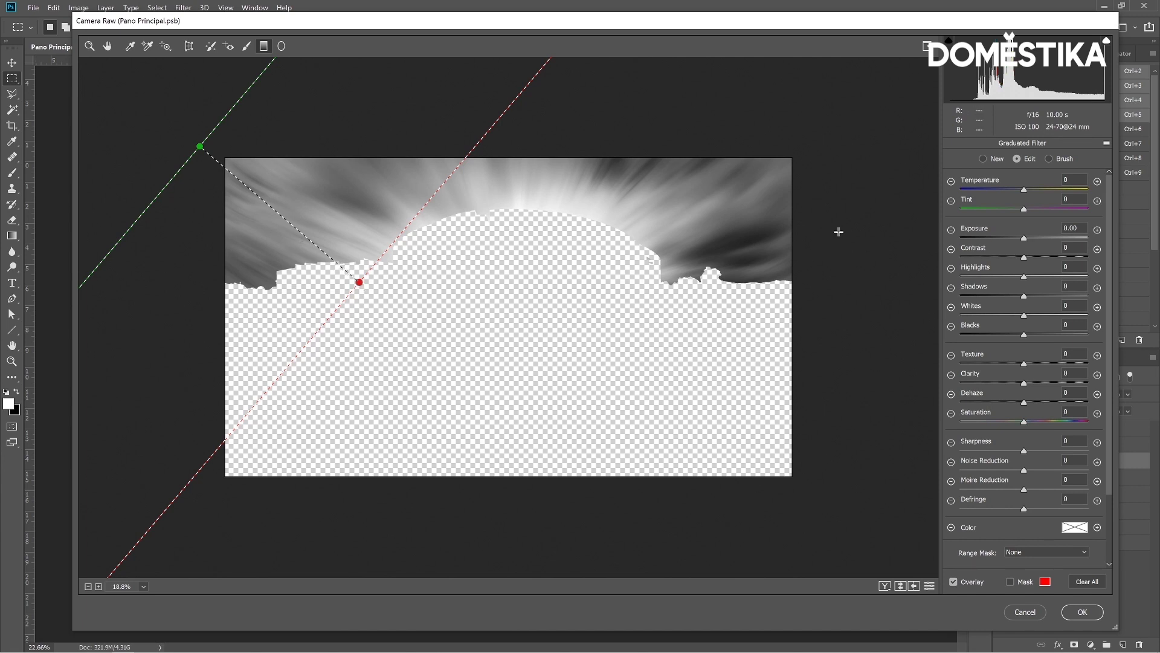
Set it to Exposure -2.15, Contrast +63, refine its ends, and add a matching top-right gradient.
mouse_move(1021, 240)
mouse_down()
mouse_move(991, 239)
mouse_move(1063, 258)
mouse_up()
mouse_move(362, 287)
mouse_down()
mouse_move(370, 318)
mouse_move(360, 314)
mouse_up()
drag(203, 144, 229, 136)
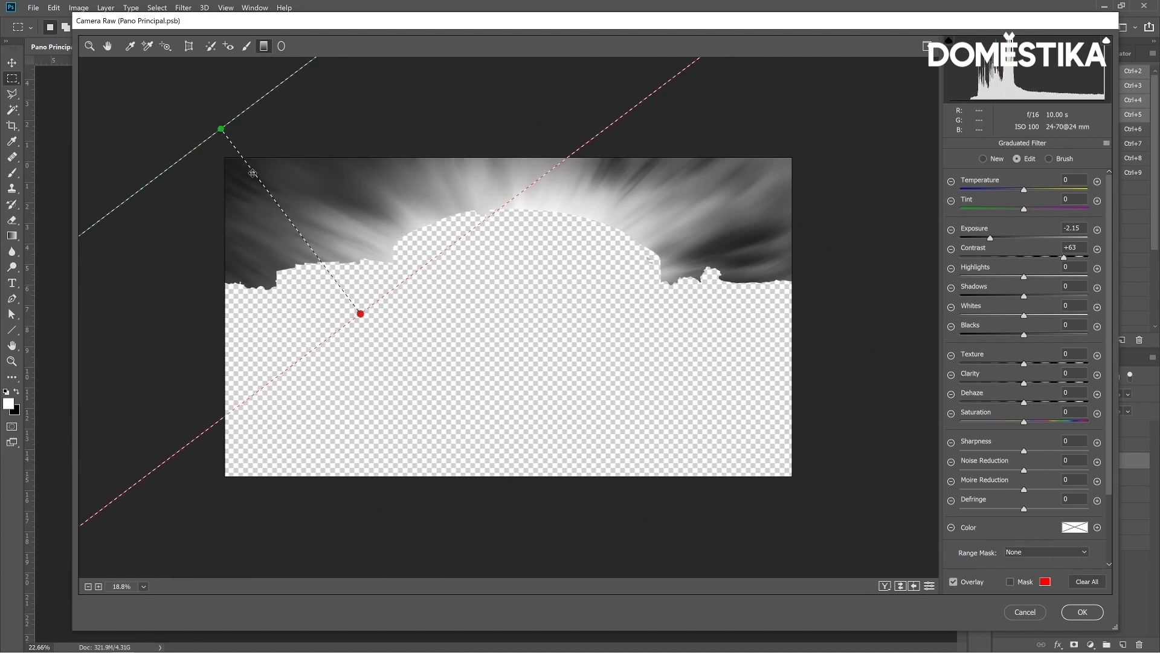
drag(364, 315, 388, 338)
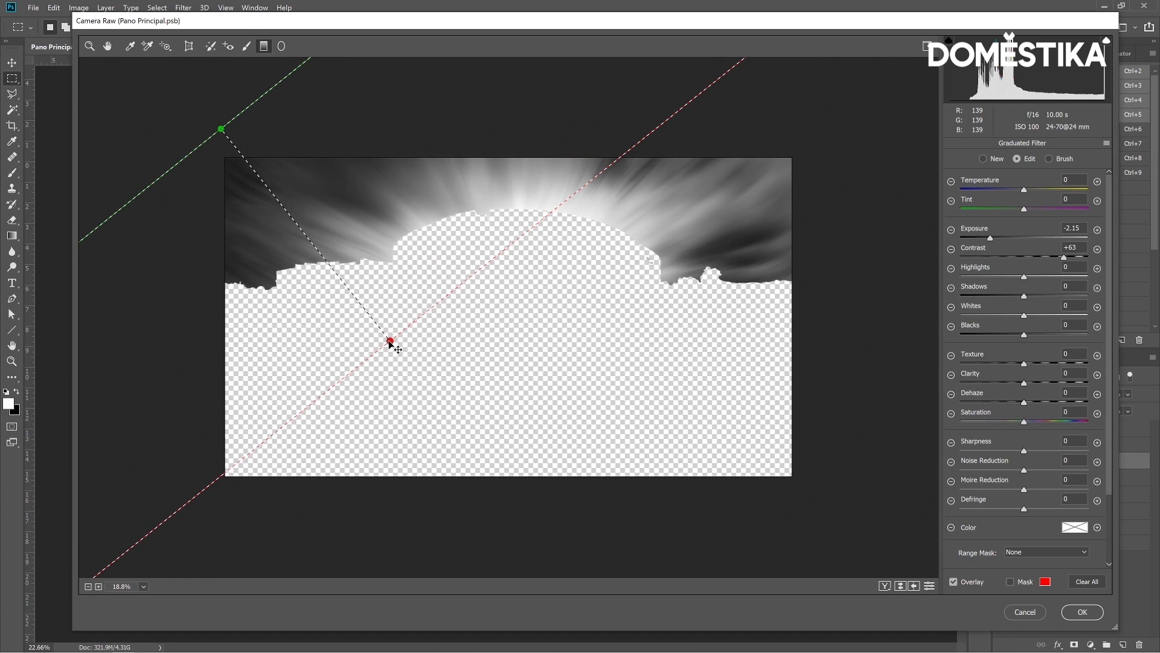
mouse_move(775, 140)
mouse_down()
mouse_move(713, 199)
mouse_move(645, 322)
mouse_move(638, 362)
mouse_move(689, 335)
mouse_up()
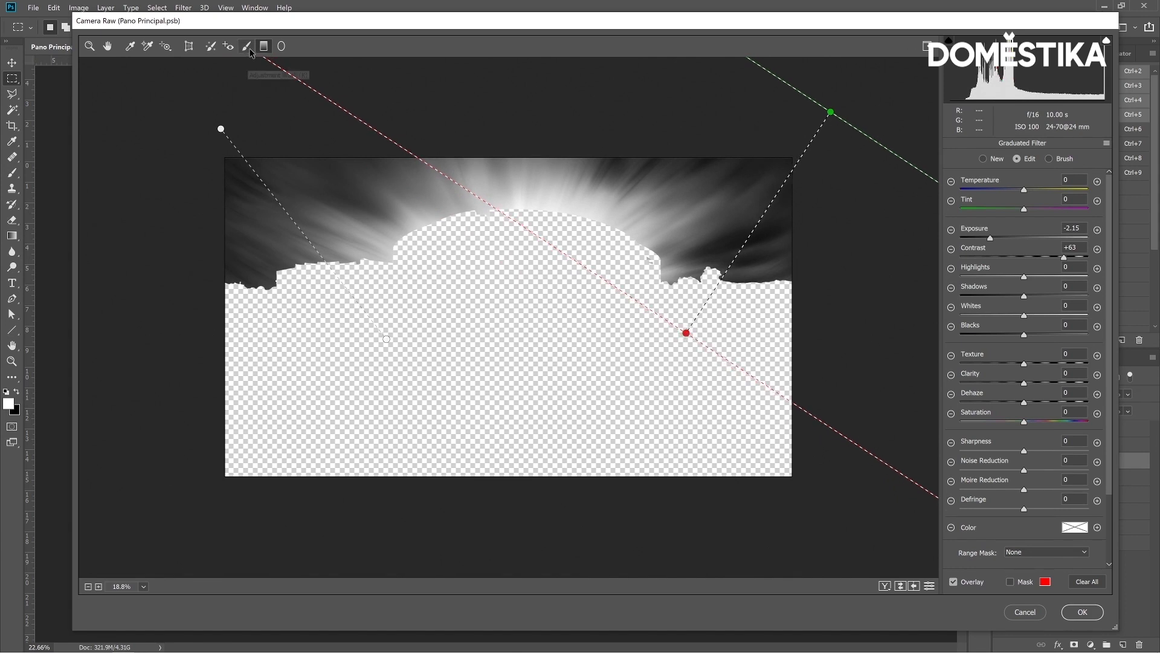
Give the duplicated radial glow Contrast +76, Highlights -52, Shadows -45 and Blacks -32.
click(281, 45)
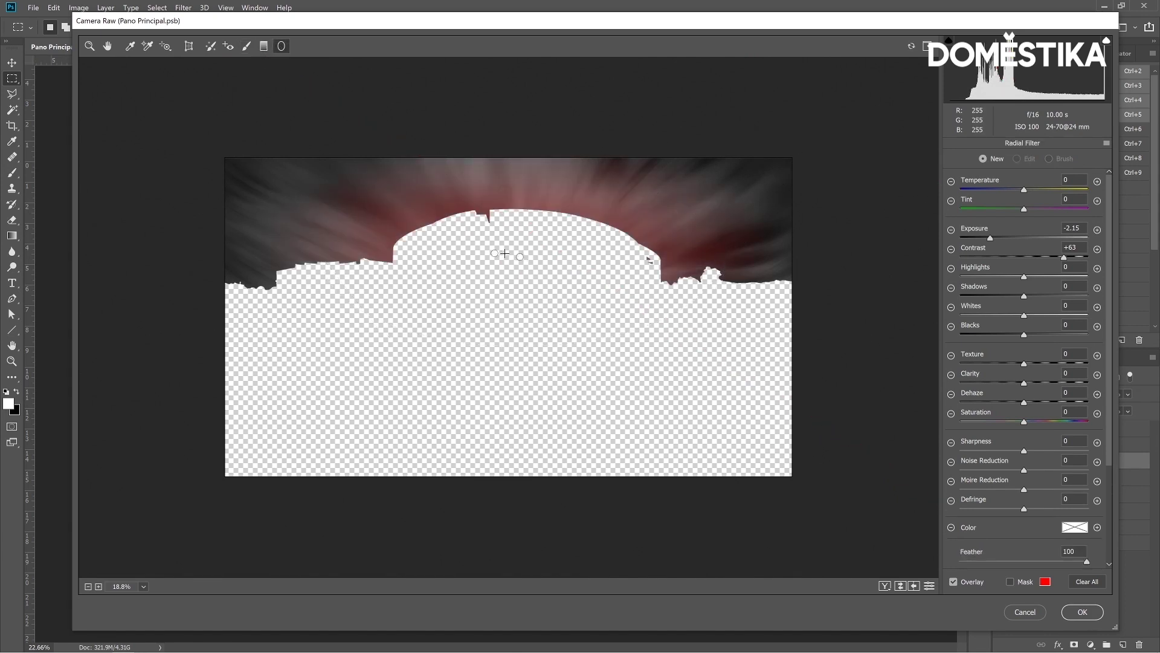
click(495, 253)
drag(1043, 257, 1072, 257)
mouse_move(1024, 277)
mouse_down()
mouse_move(984, 279)
mouse_move(996, 296)
mouse_up()
drag(1024, 334, 1003, 334)
Toggle the before/after preview to compare the local adjustments.
click(900, 586)
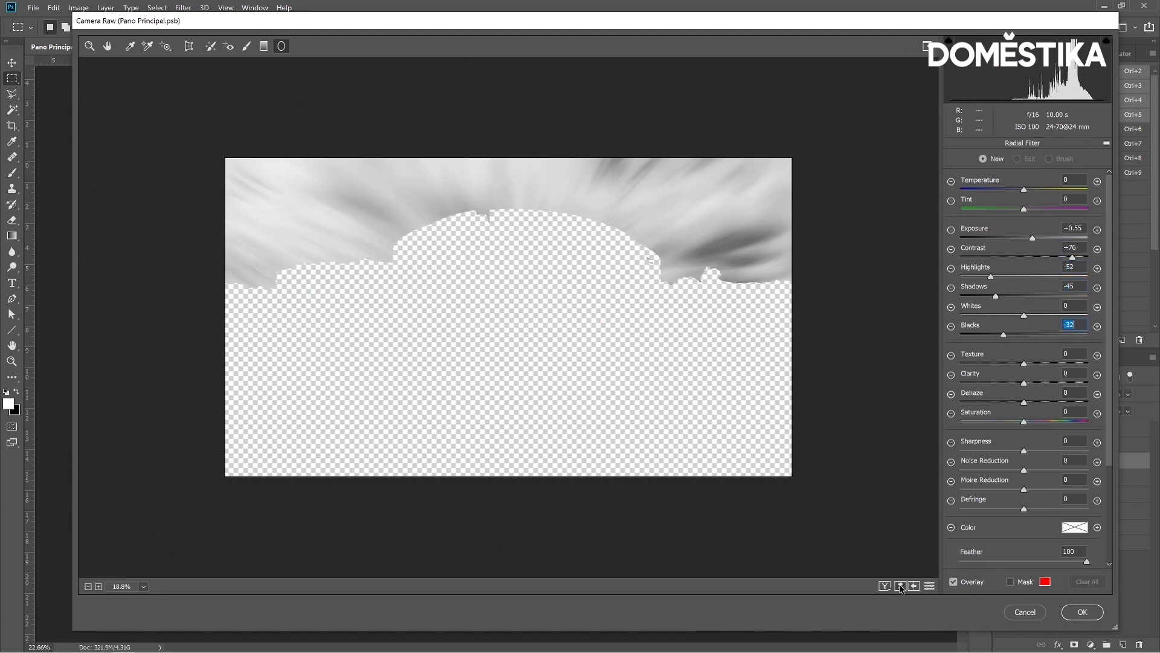
click(900, 586)
click(901, 586)
Set the corner gradients to Exposure -2.70 with Texture and Clarity at -100.
key(z)
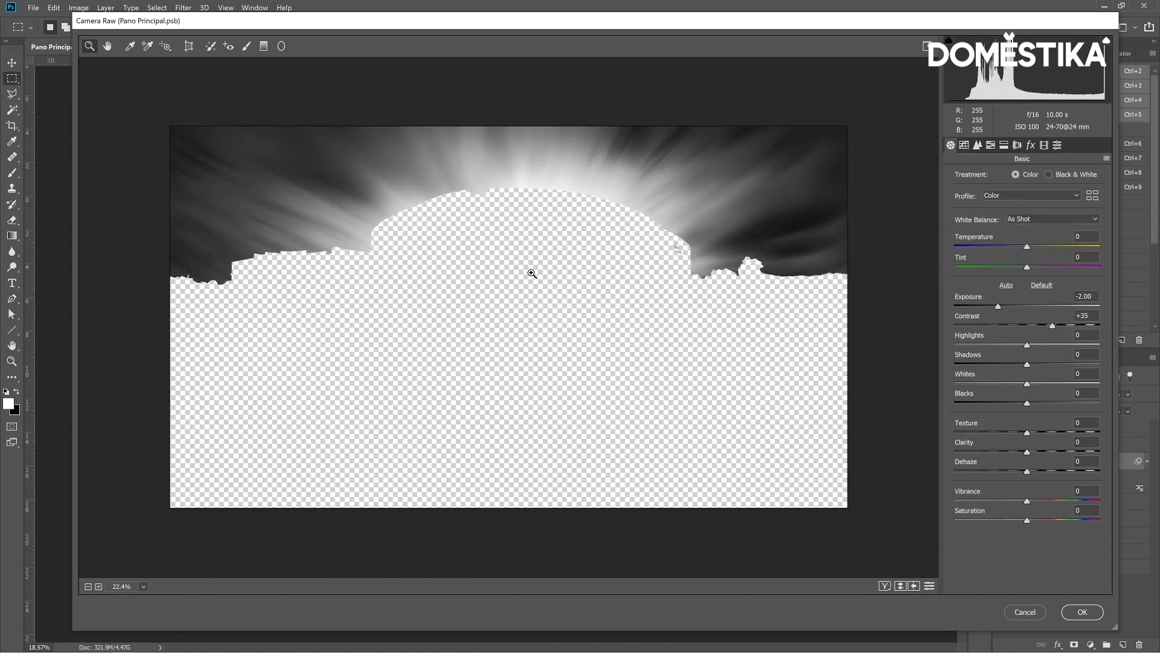
click(281, 46)
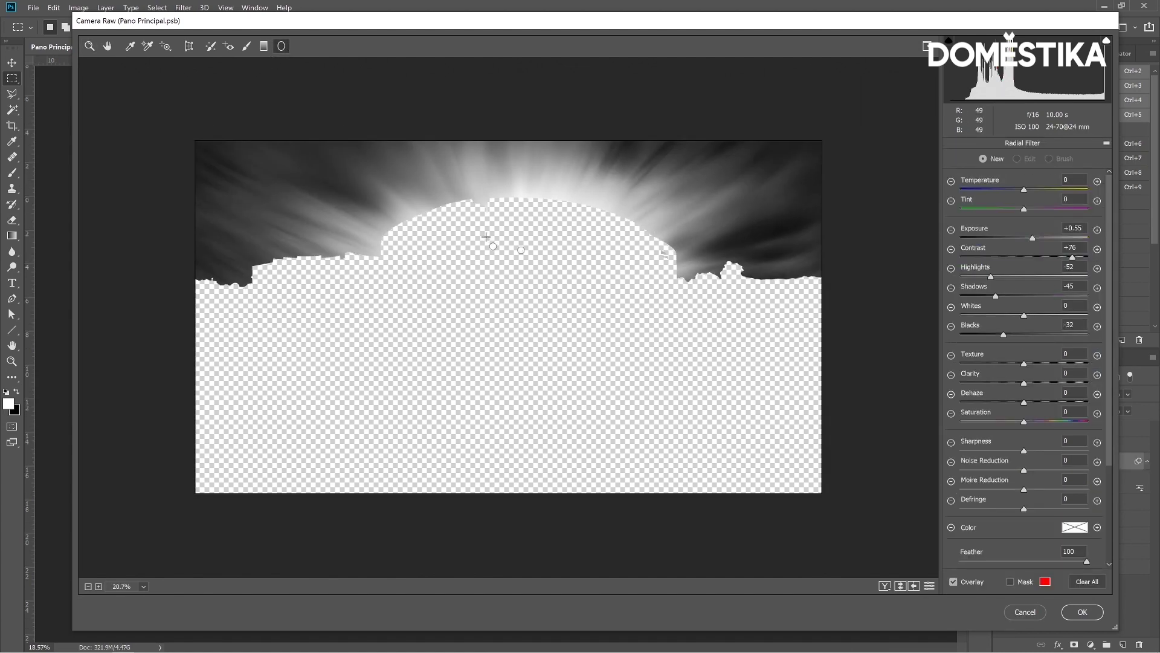
click(492, 245)
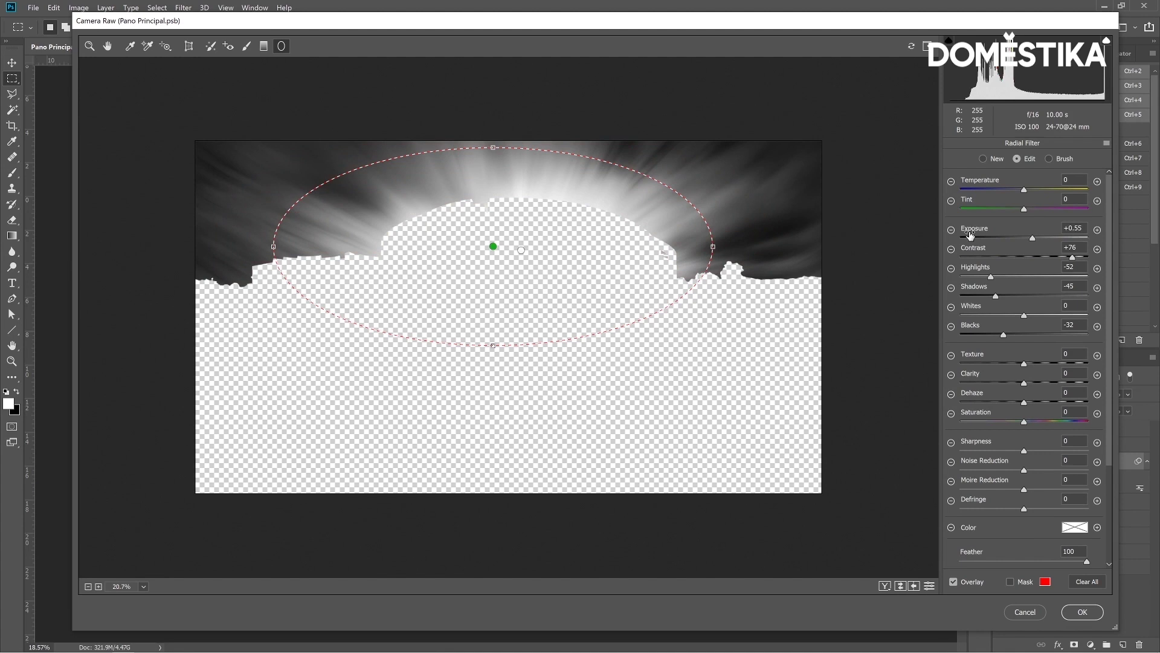
click(263, 46)
drag(189, 108, 249, 143)
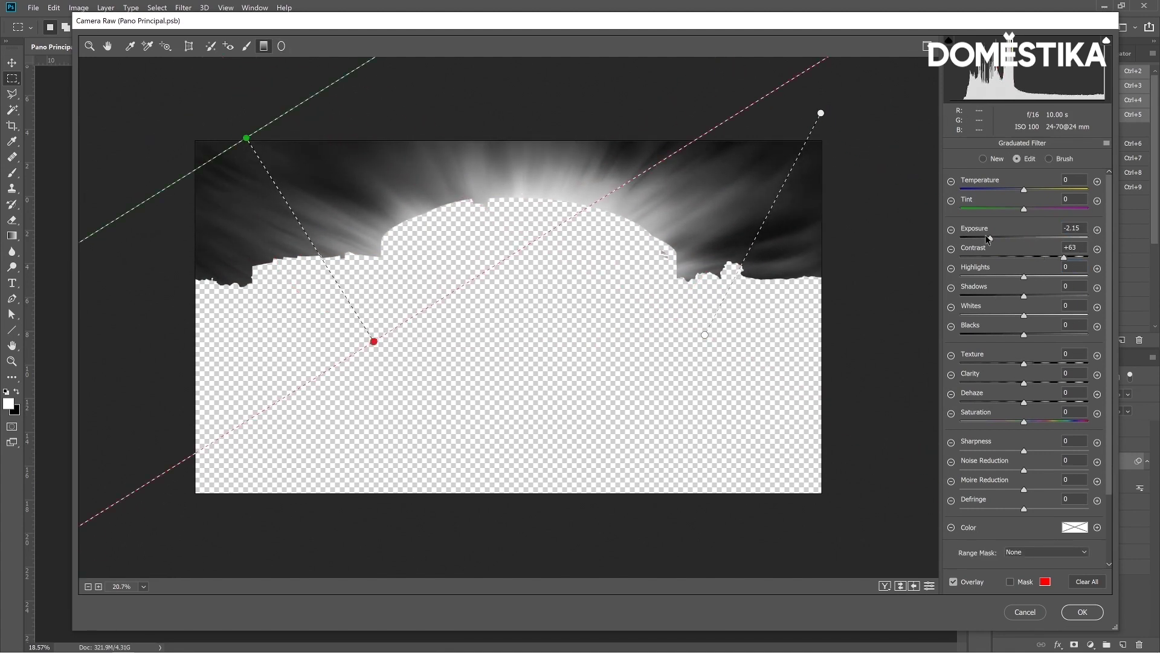
scroll(423, 352, up, 2)
mouse_move(423, 253)
mouse_down()
mouse_move(424, 352)
mouse_move(255, 104)
mouse_up()
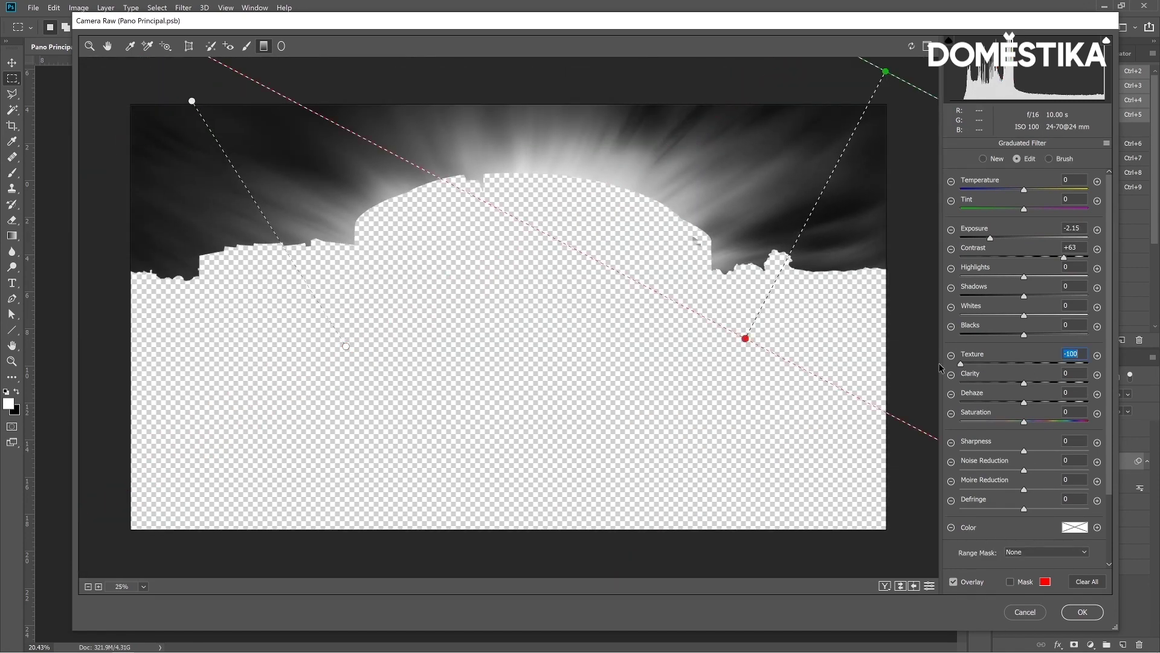
Set the radial glow to Texture -58, Clarity -57, Exposure +0.25, and apply the Camera Raw edits.
key(j)
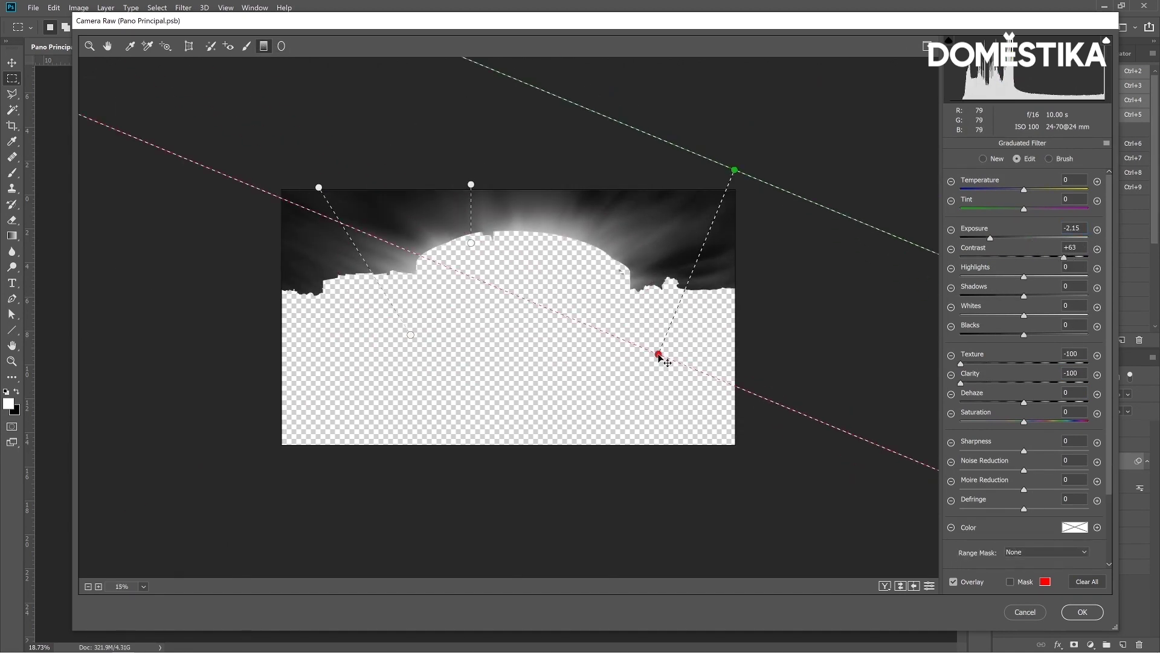
drag(990, 238, 981, 240)
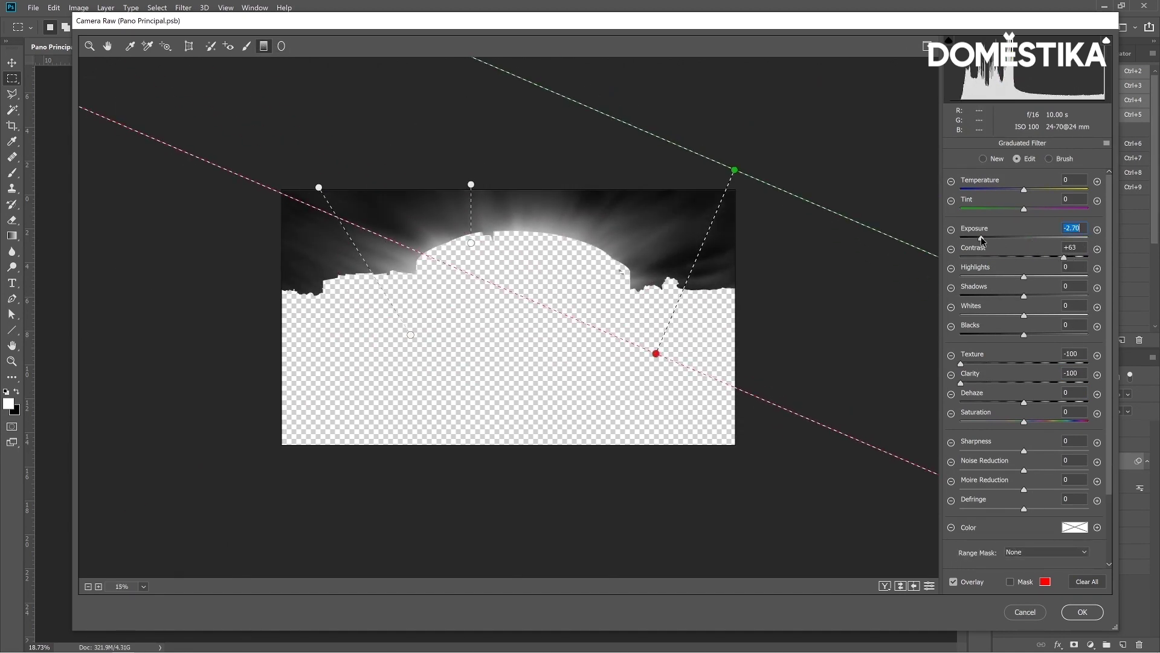
click(1076, 609)
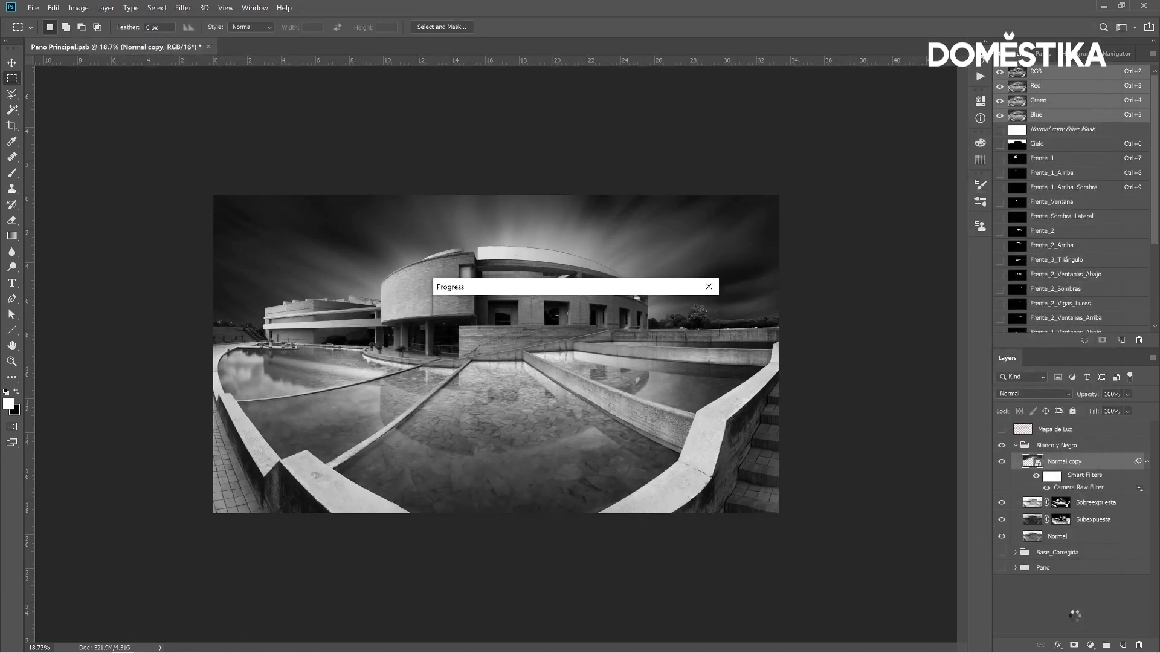
scroll(779, 422, down, 2)
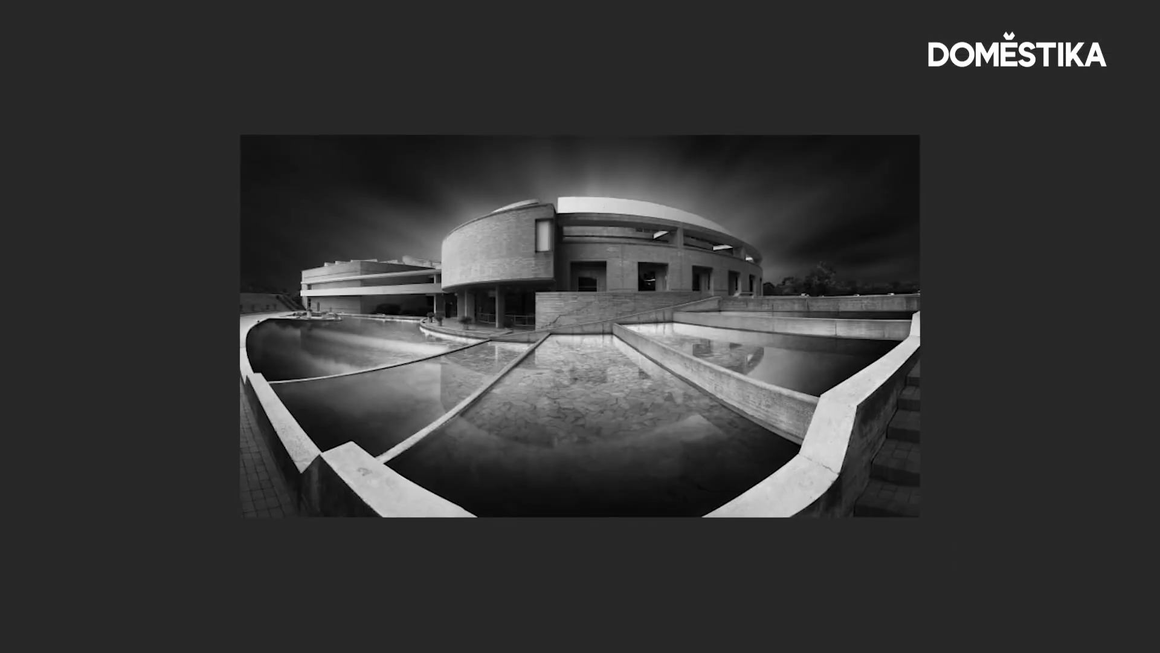